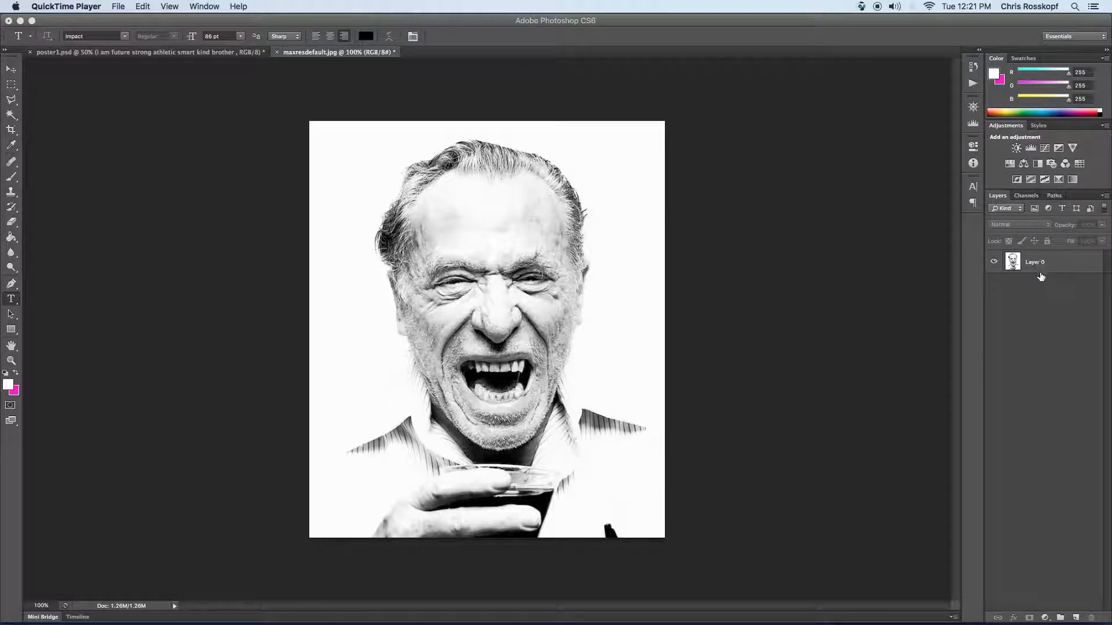
# - Duplicate the portrait layer Layer 0
pyautogui.click(1062, 264)
pyautogui.moveTo(1066, 261); pyautogui.dragTo(1078, 617)
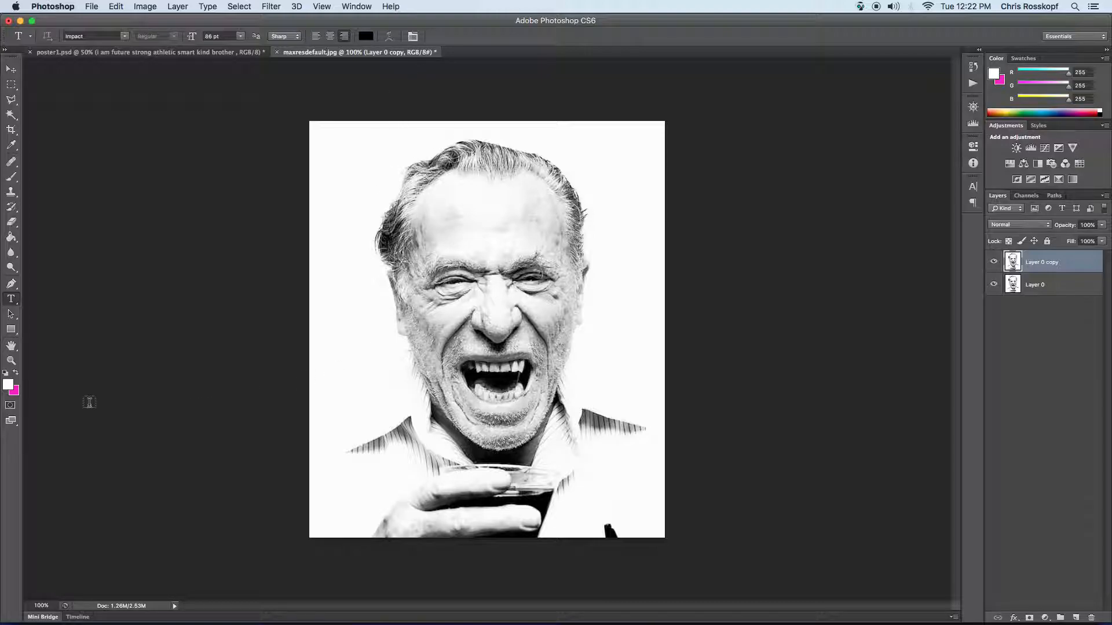
# - Draw a black rectangle of about 341 by 774 px over the portrait's left half and move Layer 0 copy above it
pyautogui.click(11, 328)
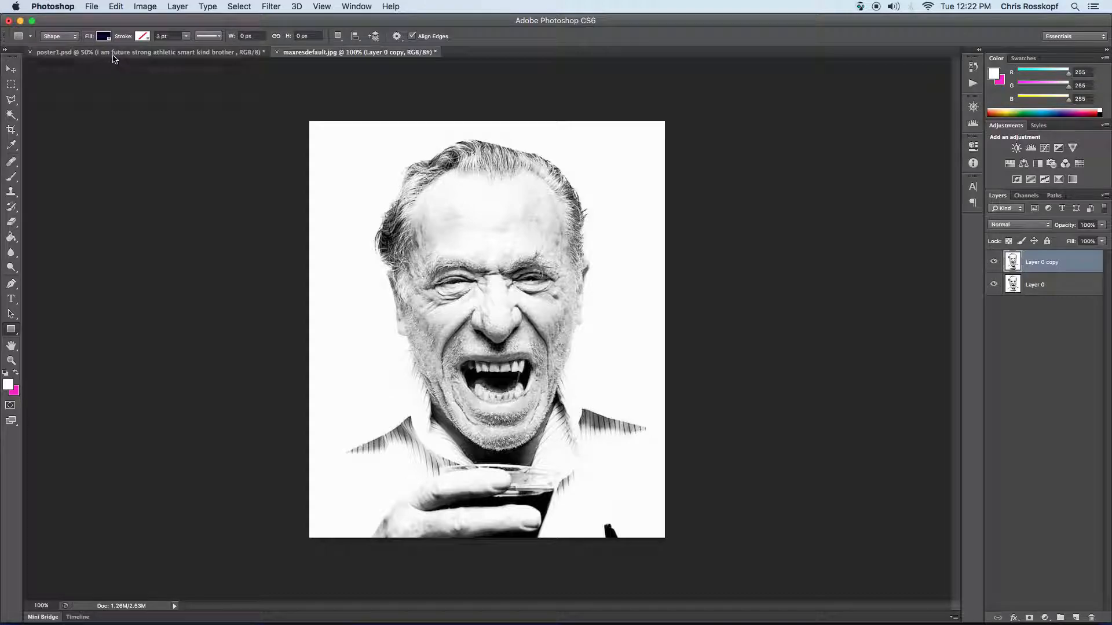
pyautogui.click(103, 36)
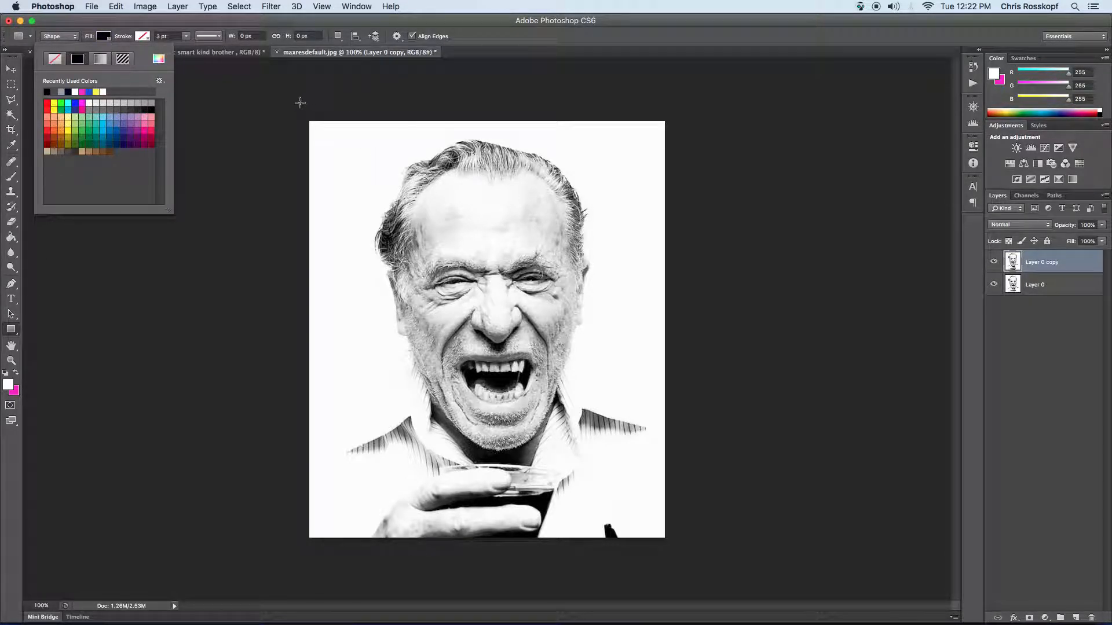
pyautogui.moveTo(300, 106); pyautogui.dragTo(497, 554)
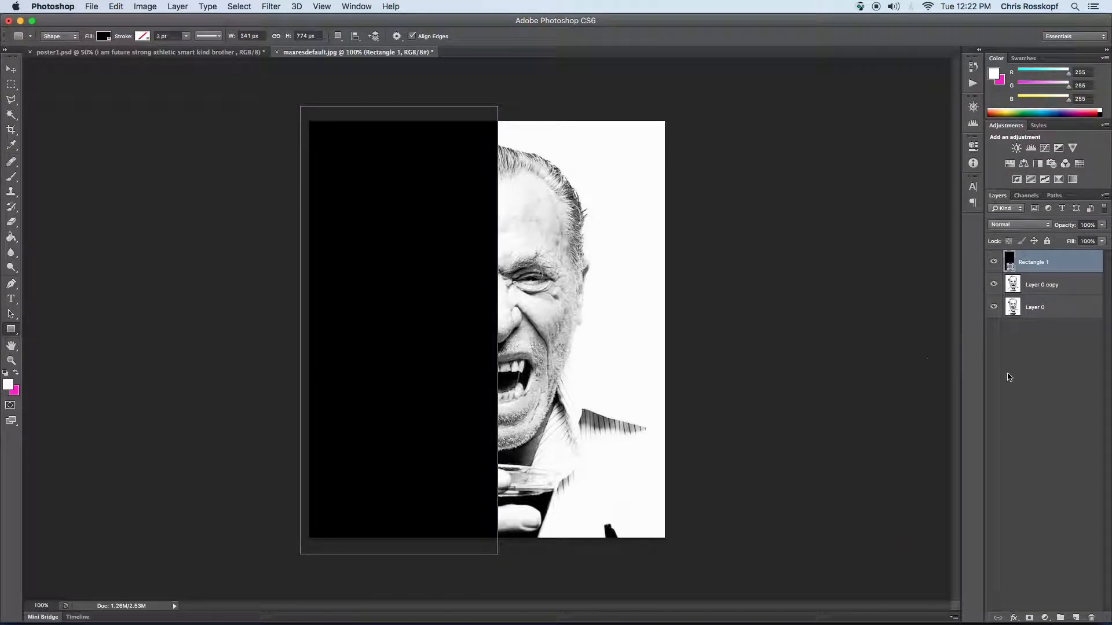
pyautogui.click(1064, 371)
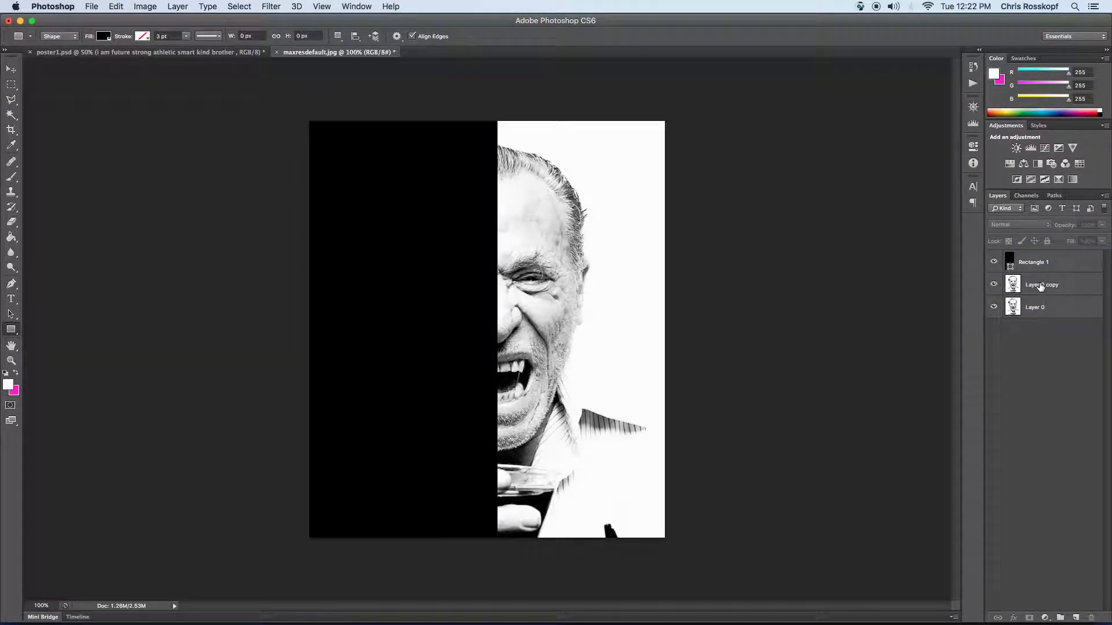
pyautogui.moveTo(1042, 286); pyautogui.dragTo(1036, 263)
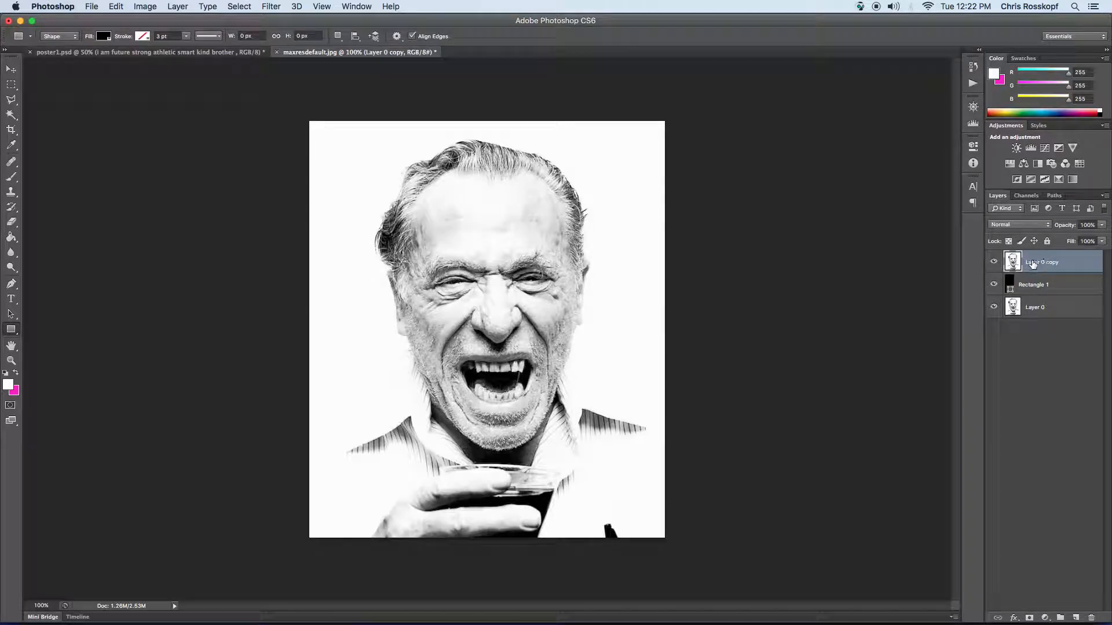
# - Add a right-aligned text box over the portrait's left half reading "what matters most is how well you walk through the fire"
pyautogui.click(11, 299)
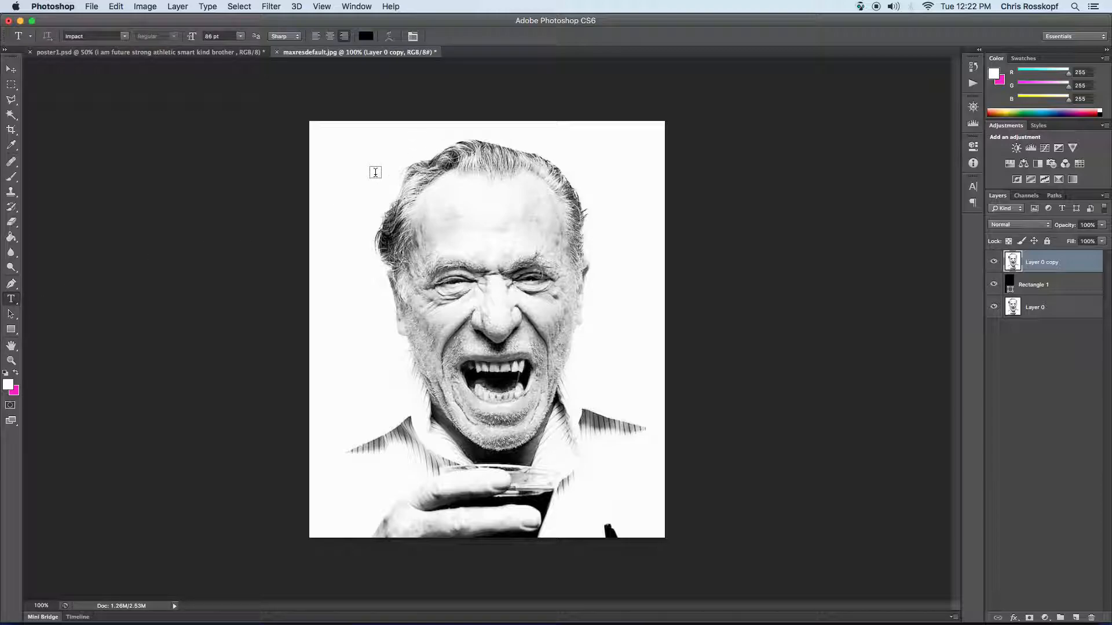
pyautogui.click(343, 39)
pyautogui.moveTo(318, 132); pyautogui.dragTo(497, 527)
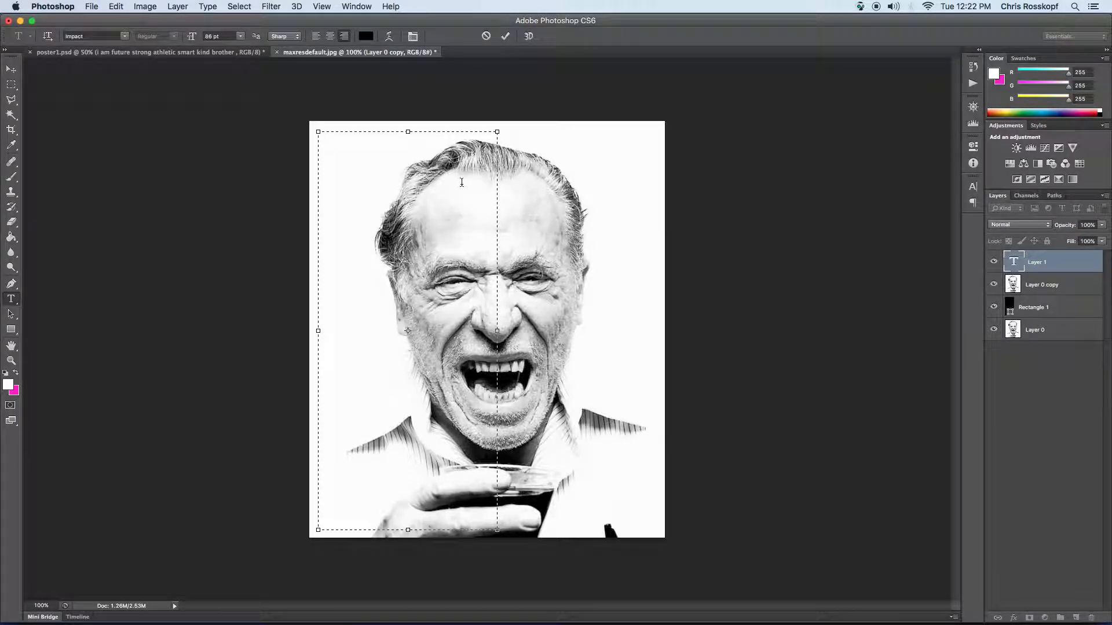
pyautogui.write('what matters most is how well you walk through')
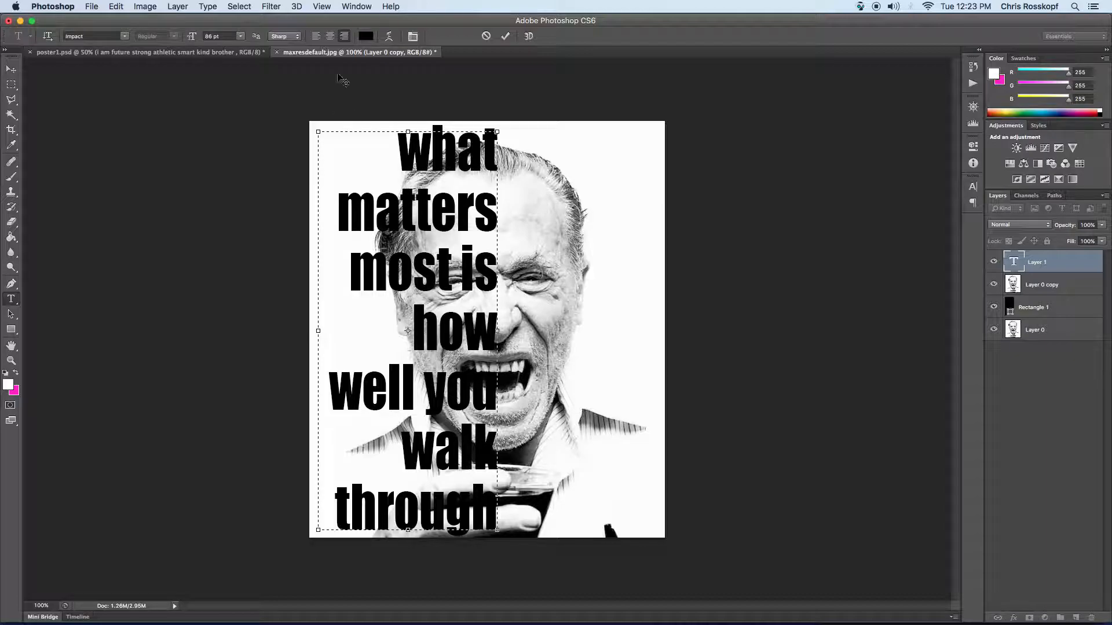
# - Commit the quote text and format it in All Caps
pyautogui.click(356, 7)
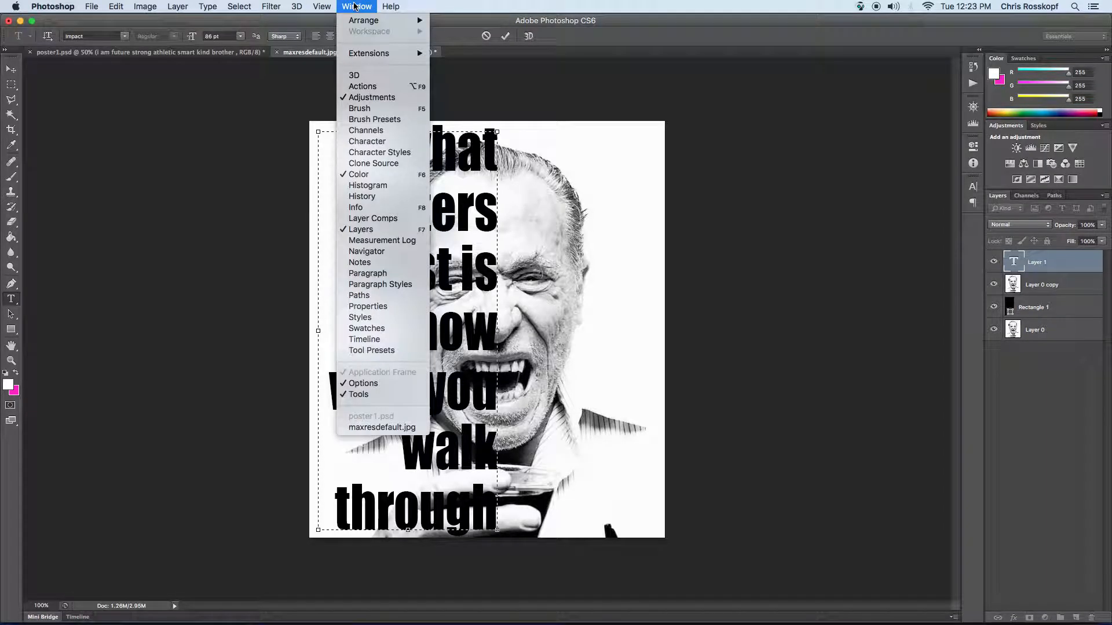
pyautogui.click(376, 142)
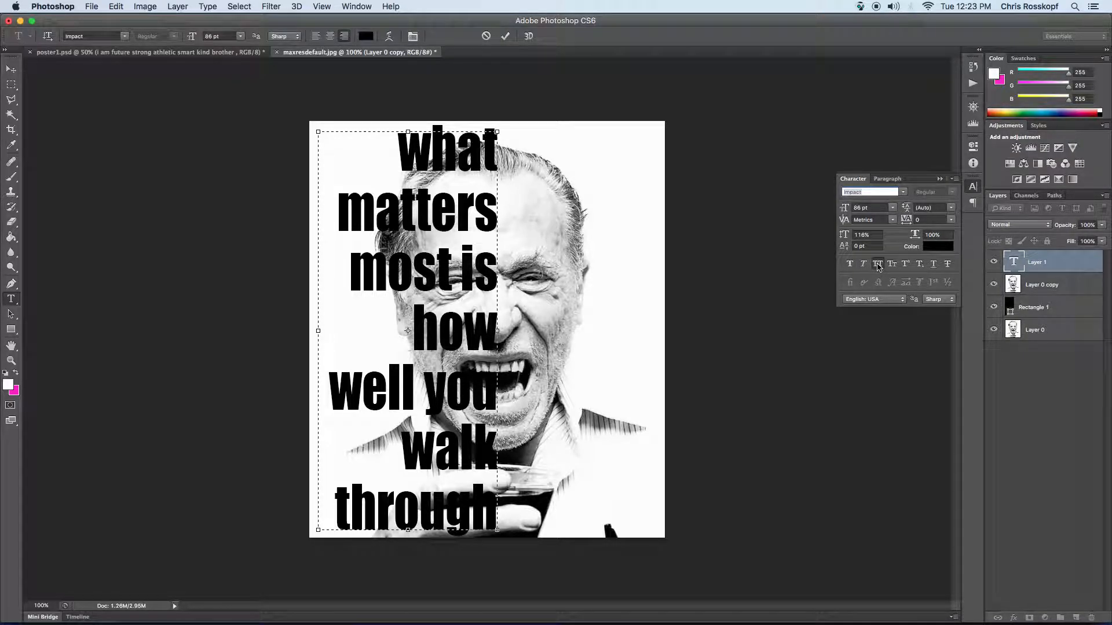
pyautogui.click(1066, 268)
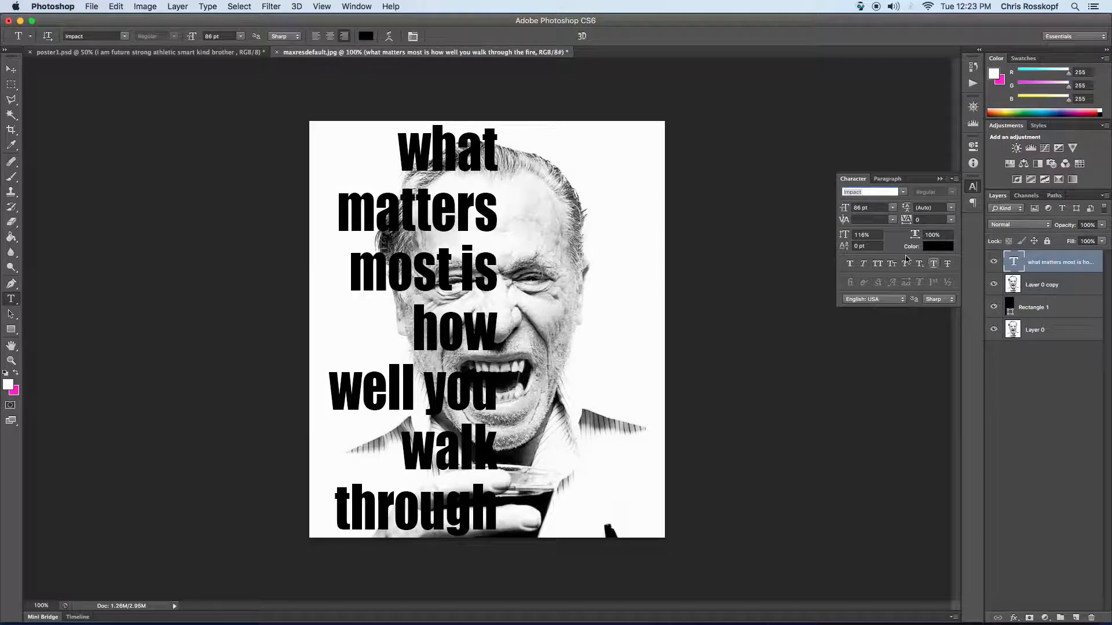
pyautogui.click(877, 264)
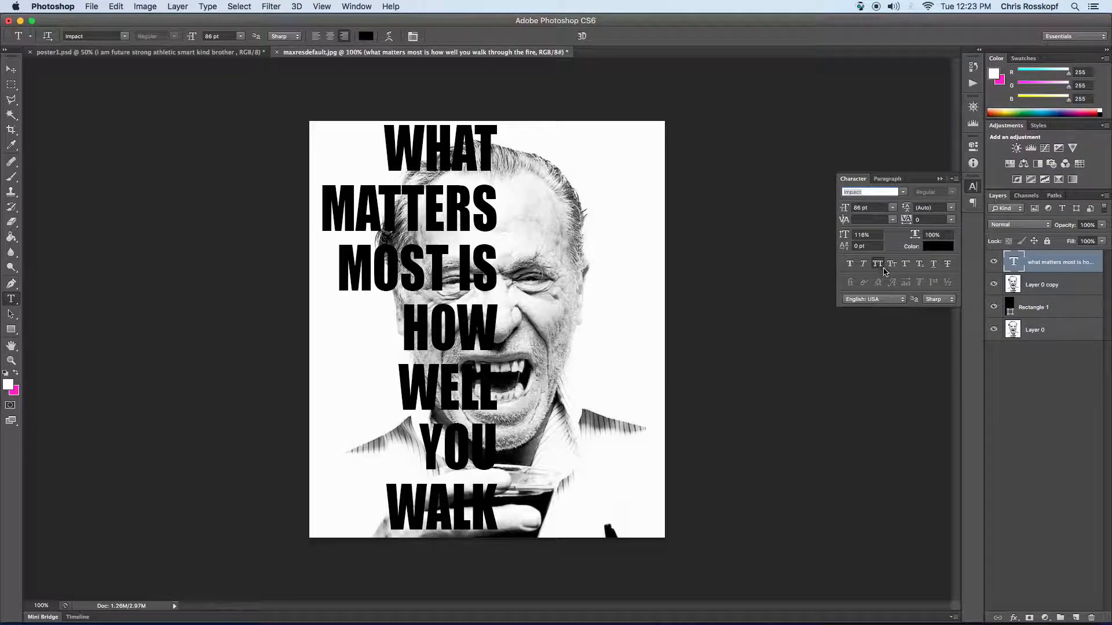
pyautogui.click(892, 266)
pyautogui.click(885, 266)
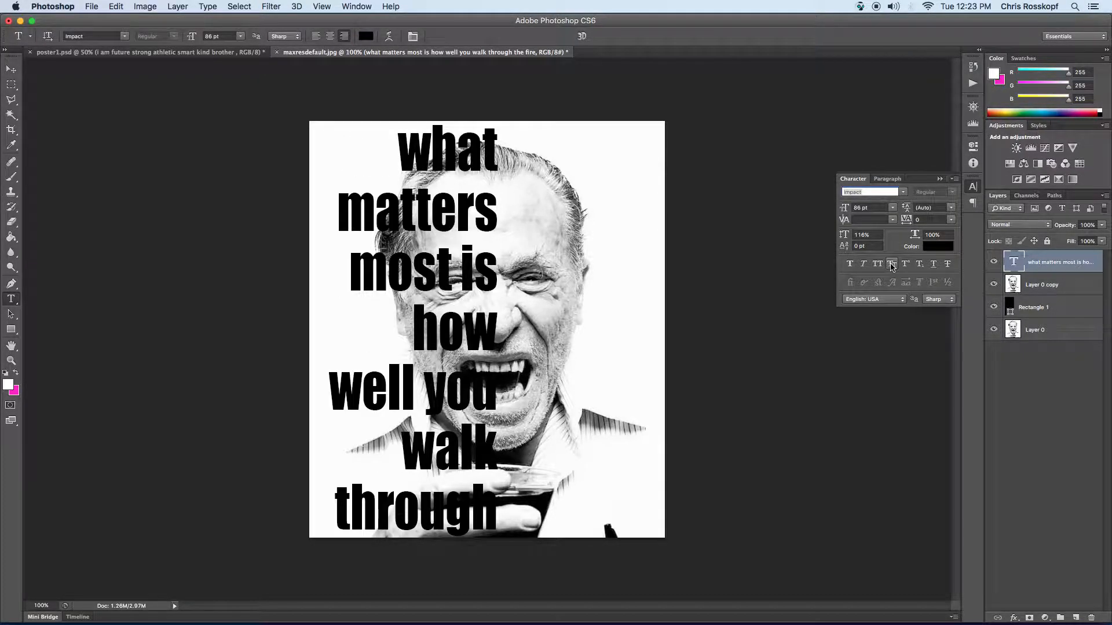
pyautogui.click(881, 265)
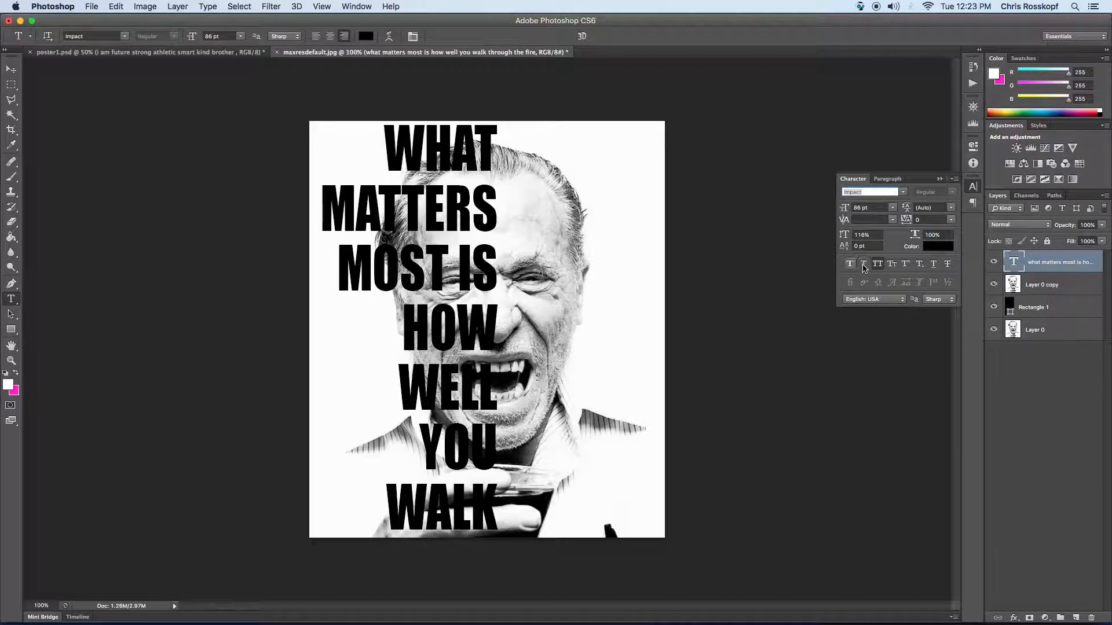
pyautogui.click(863, 265)
pyautogui.click(863, 265)
# - Set the quote text's horizontal and vertical scale to 100%
pyautogui.click(913, 238)
pyautogui.write('157')
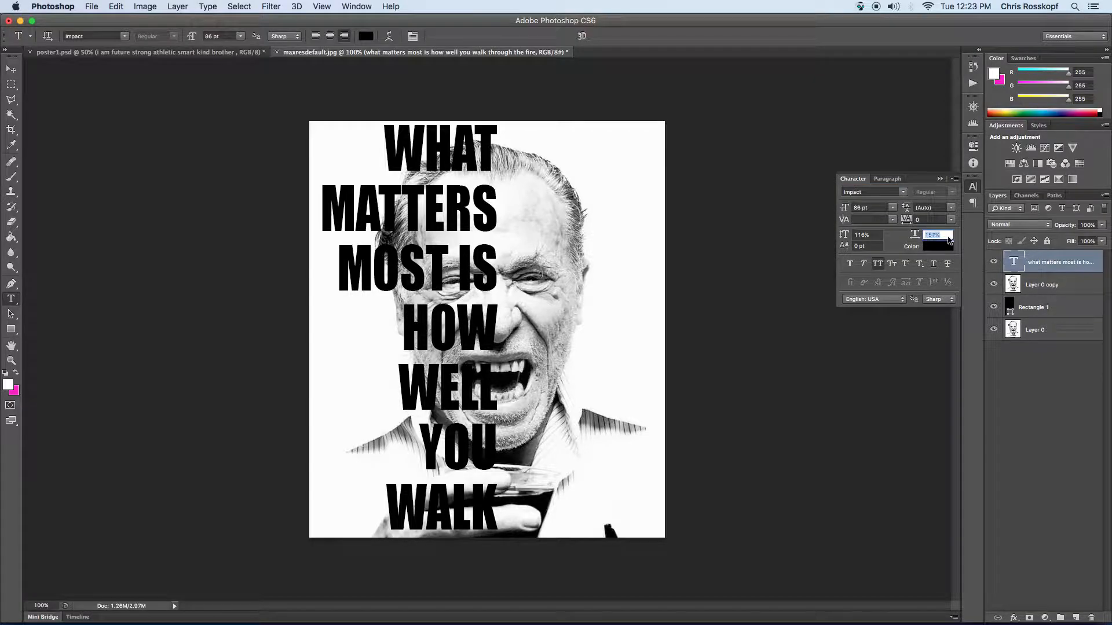
pyautogui.press('Return')
pyautogui.write('100')
pyautogui.click(871, 236)
pyautogui.write('100')
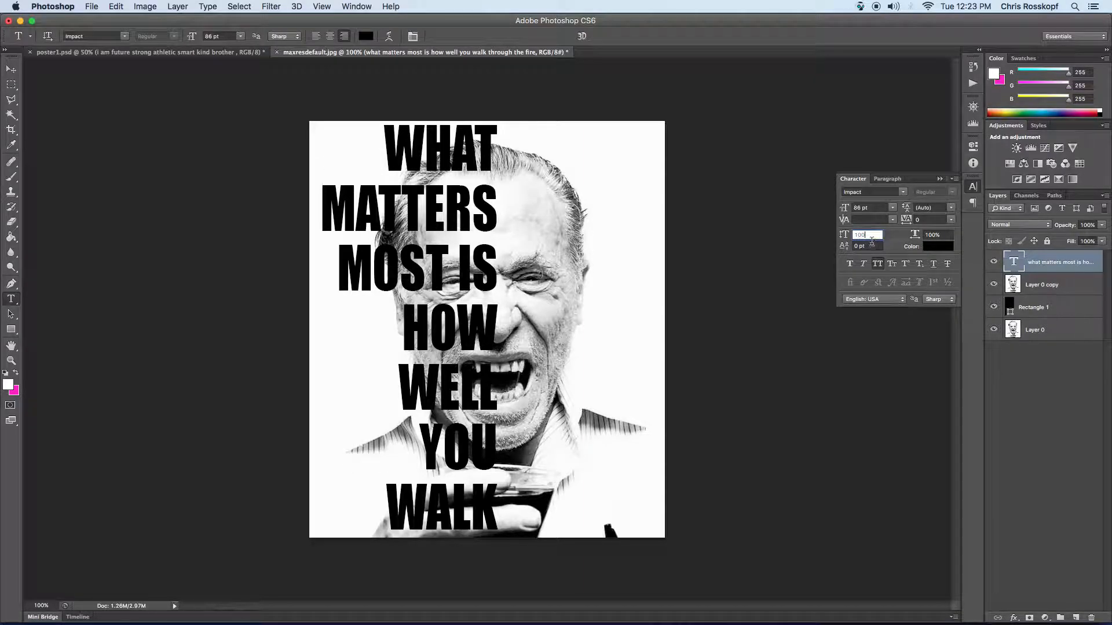
# - Try a tracking value of 700 on the quote text and undo it
pyautogui.click(925, 220)
pyautogui.write('700')
pyautogui.press('Return')
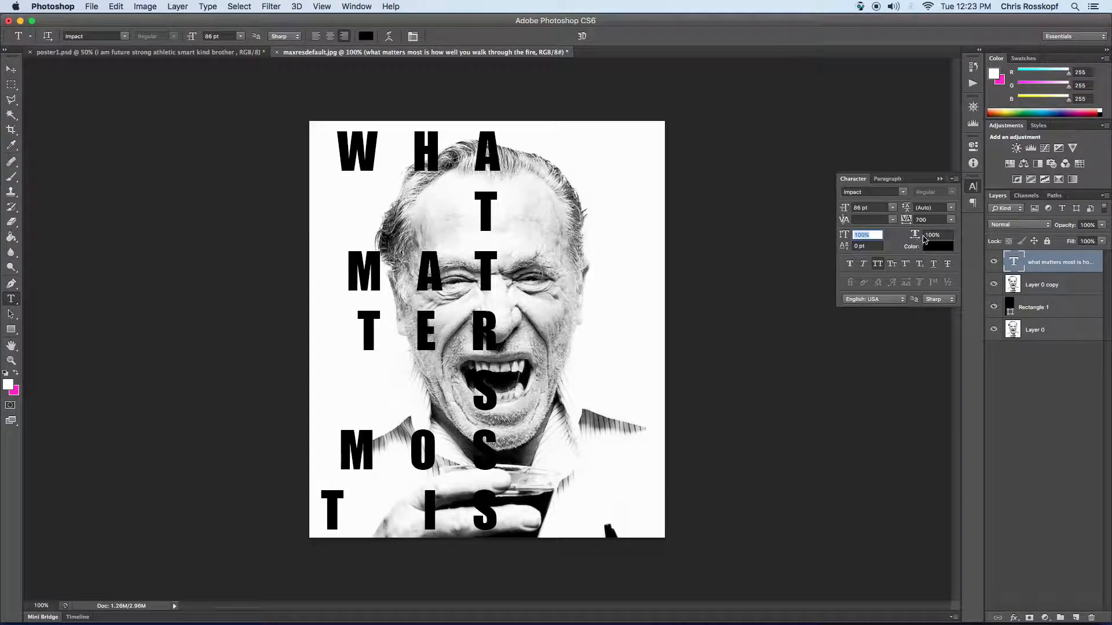
pyautogui.press('super+z')
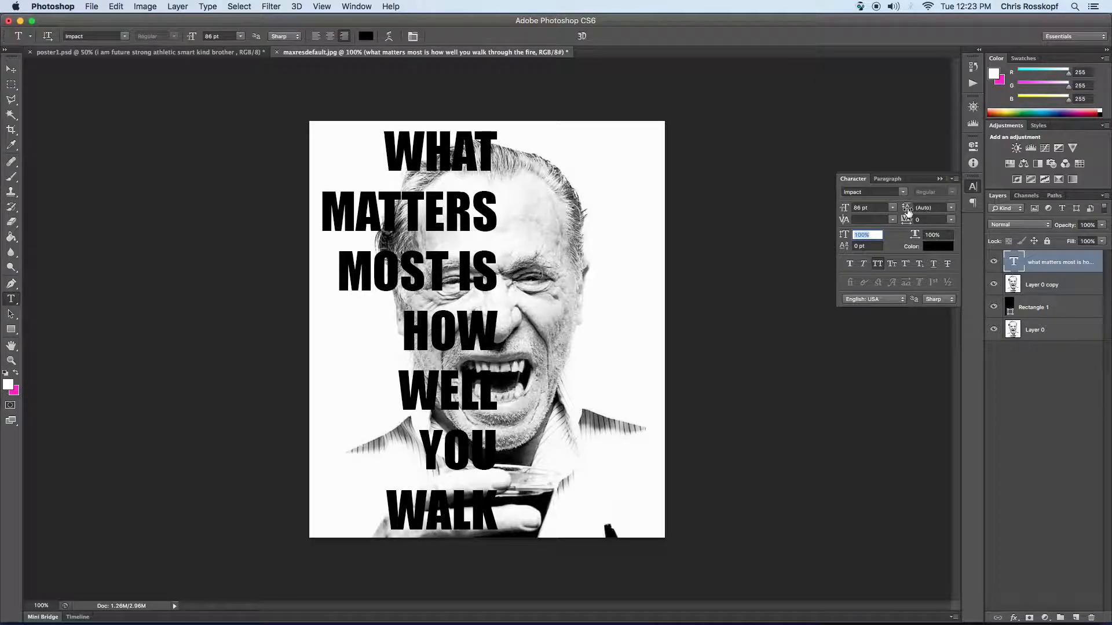
# - Tighten the quote's line spacing and reduce its font size to 70 pt
pyautogui.moveTo(391, 152); pyautogui.dragTo(610, 610)
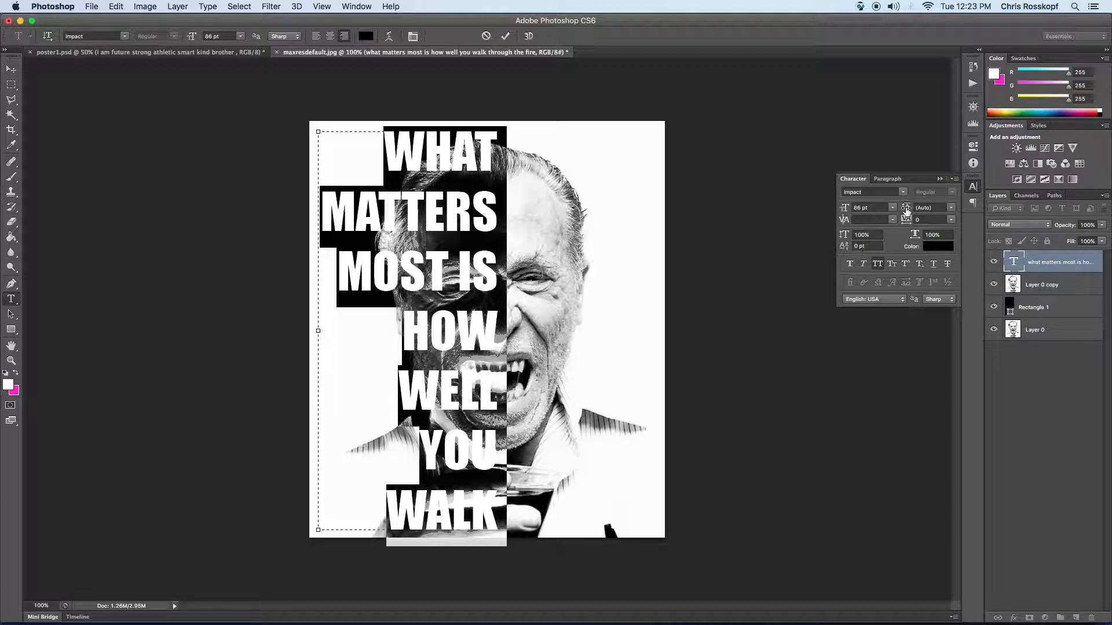
pyautogui.moveTo(906, 210); pyautogui.dragTo(921, 216)
pyautogui.moveTo(386, 154); pyautogui.dragTo(564, 555)
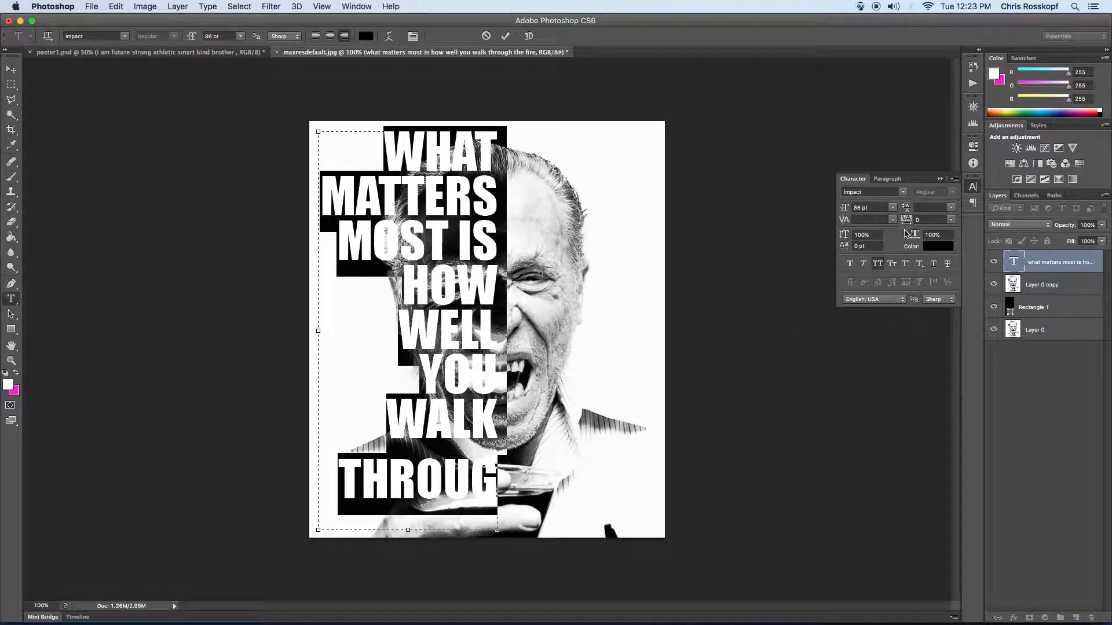
pyautogui.moveTo(845, 211); pyautogui.dragTo(837, 215)
pyautogui.click(389, 156)
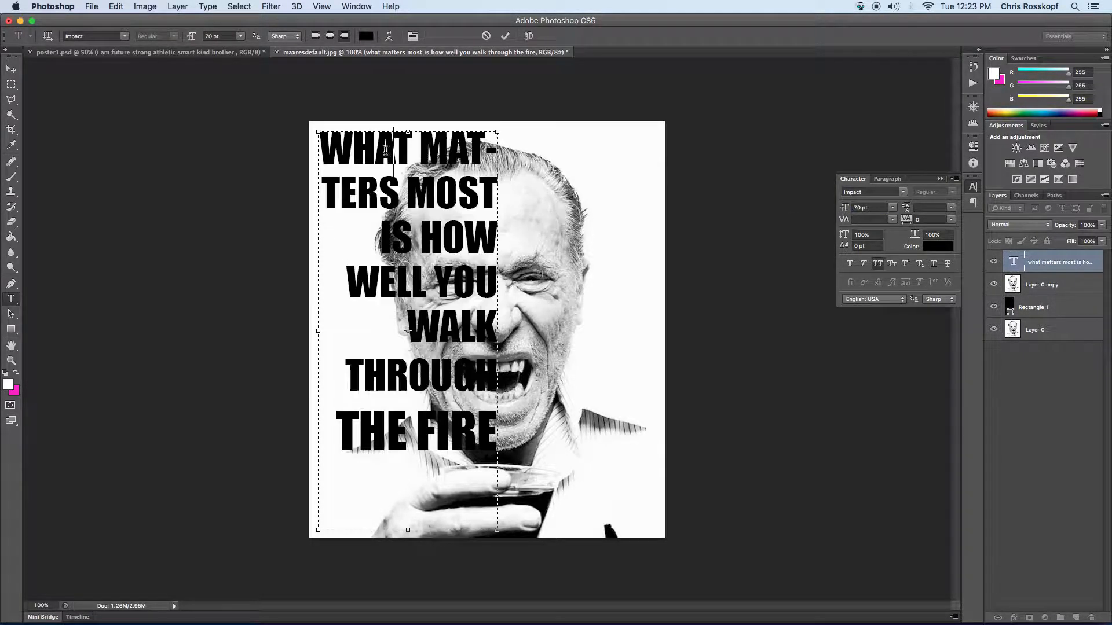
# - Select the entire quote and try a font size of 66 pt before settling on 74 pt
pyautogui.moveTo(329, 150); pyautogui.dragTo(498, 457)
pyautogui.click(870, 207)
pyautogui.write('66')
pyautogui.press('Return')
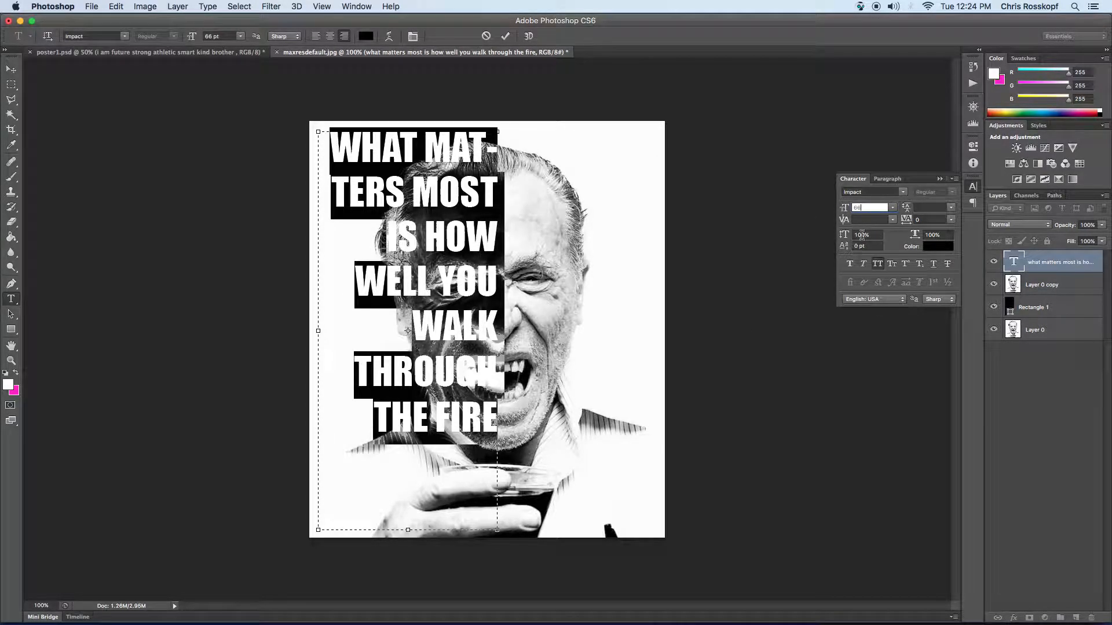
pyautogui.moveTo(844, 209); pyautogui.dragTo(849, 210)
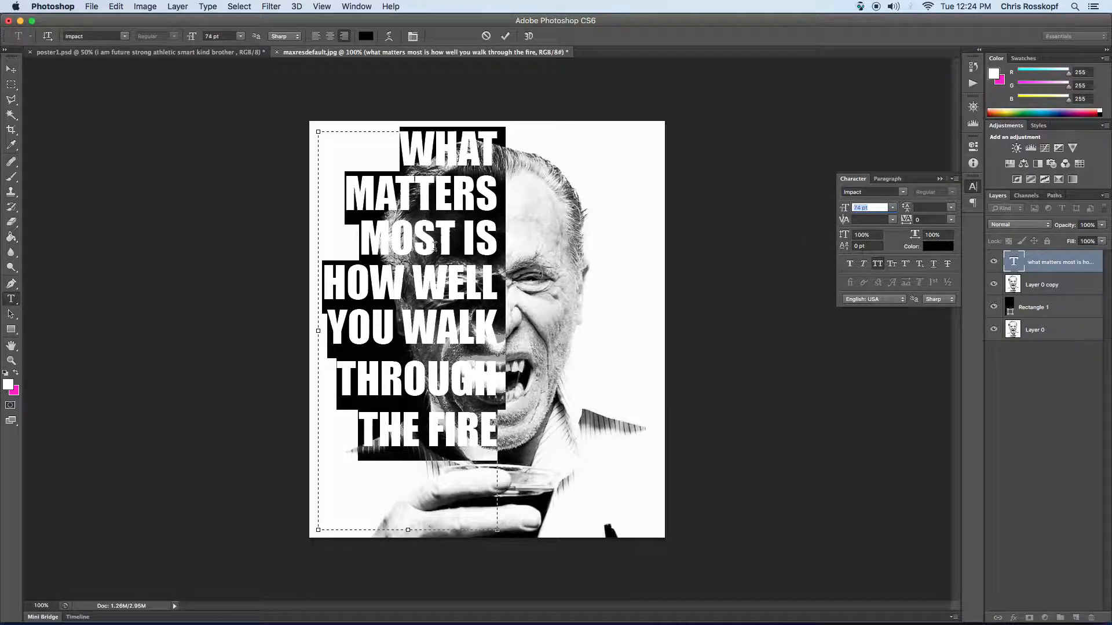
# - Set a uniform leading of 64 pt on the selected quote and enlarge its font size to 78 pt
pyautogui.click(928, 207)
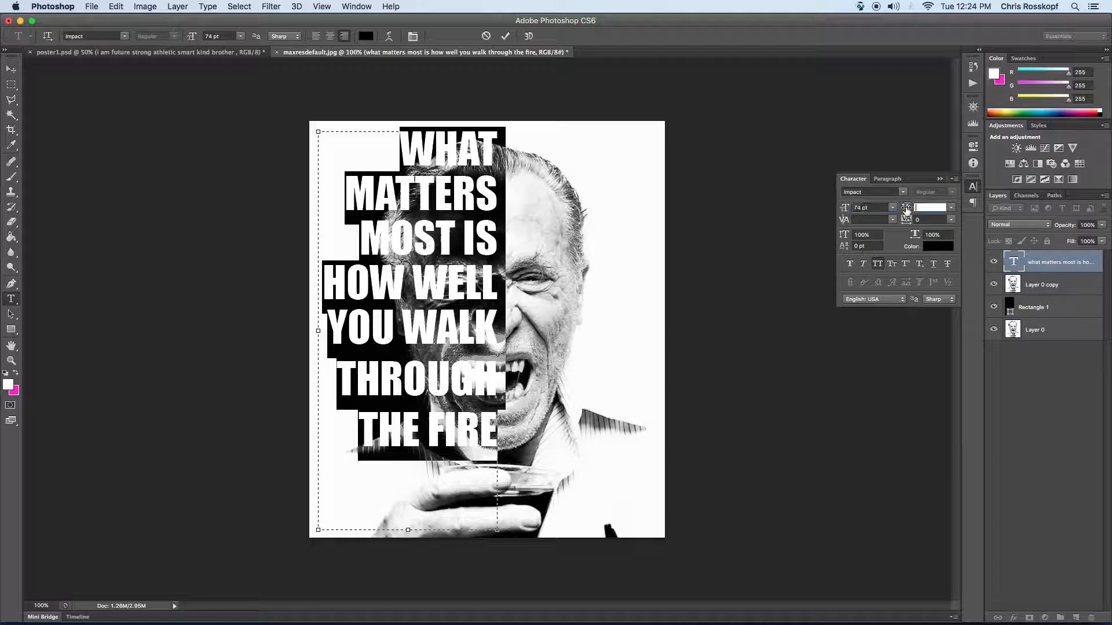
pyautogui.click(951, 208)
pyautogui.click(926, 272)
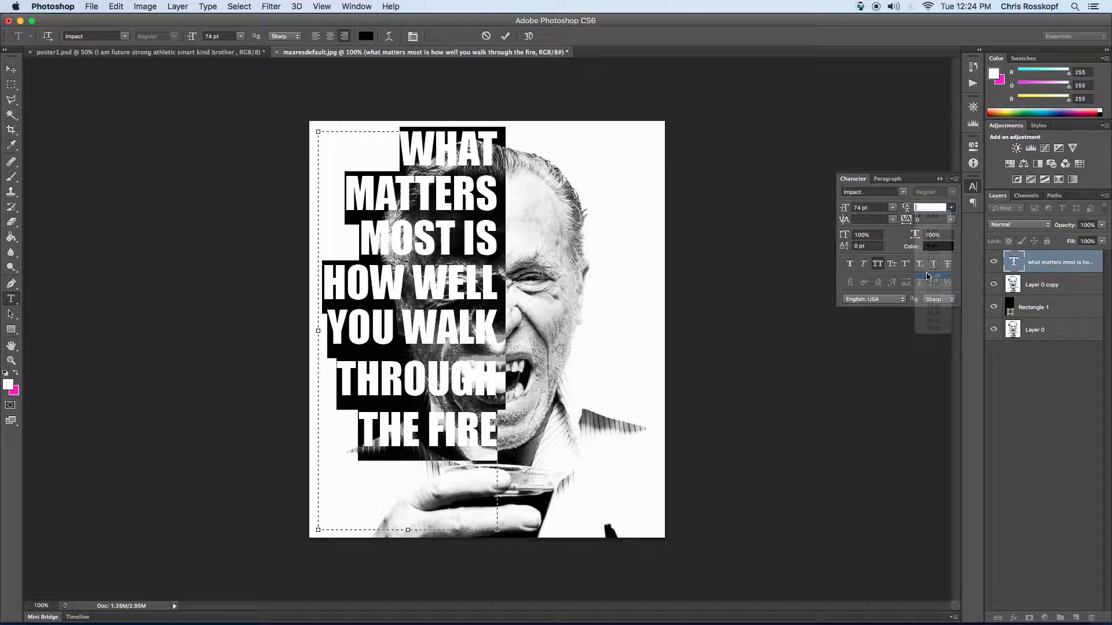
pyautogui.scroll(10, 924, 209)
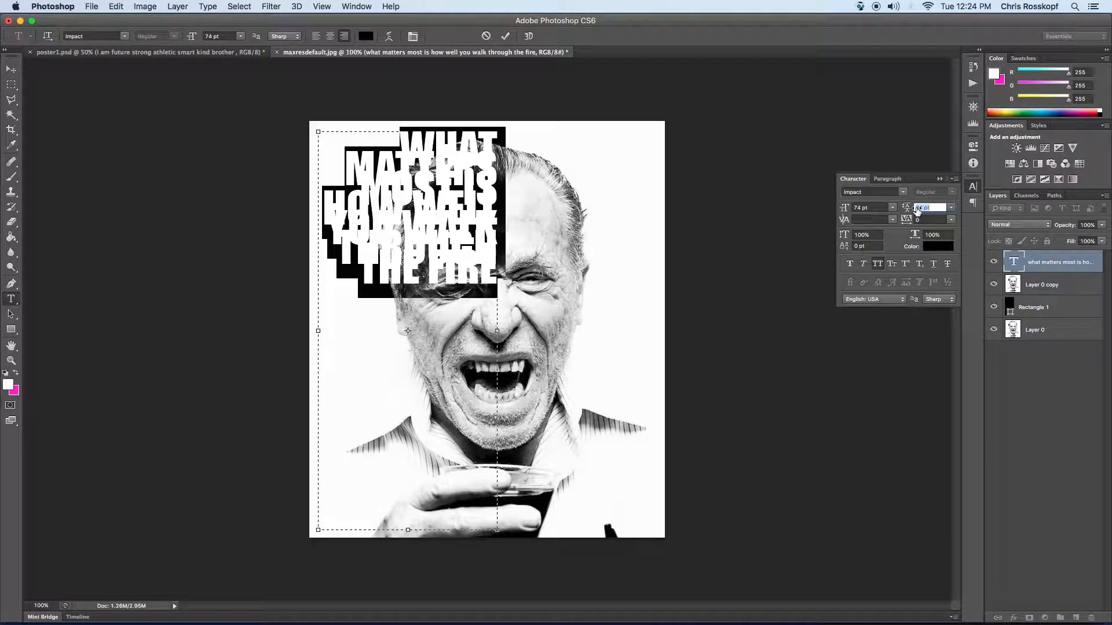
pyautogui.scroll(10, 924, 209)
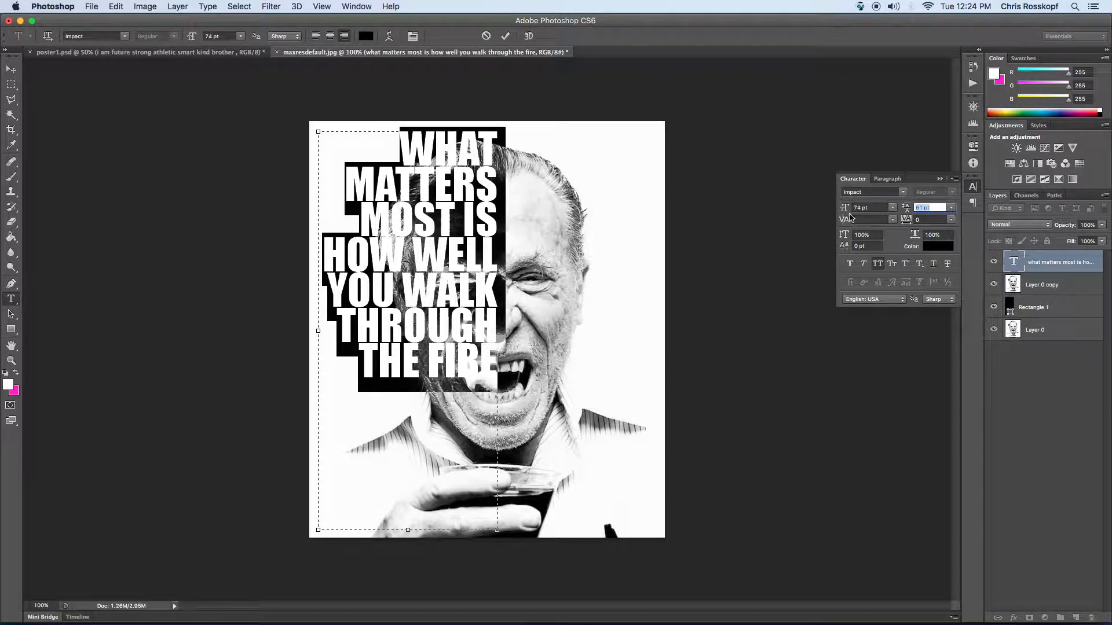
pyautogui.moveTo(843, 211); pyautogui.dragTo(844, 212)
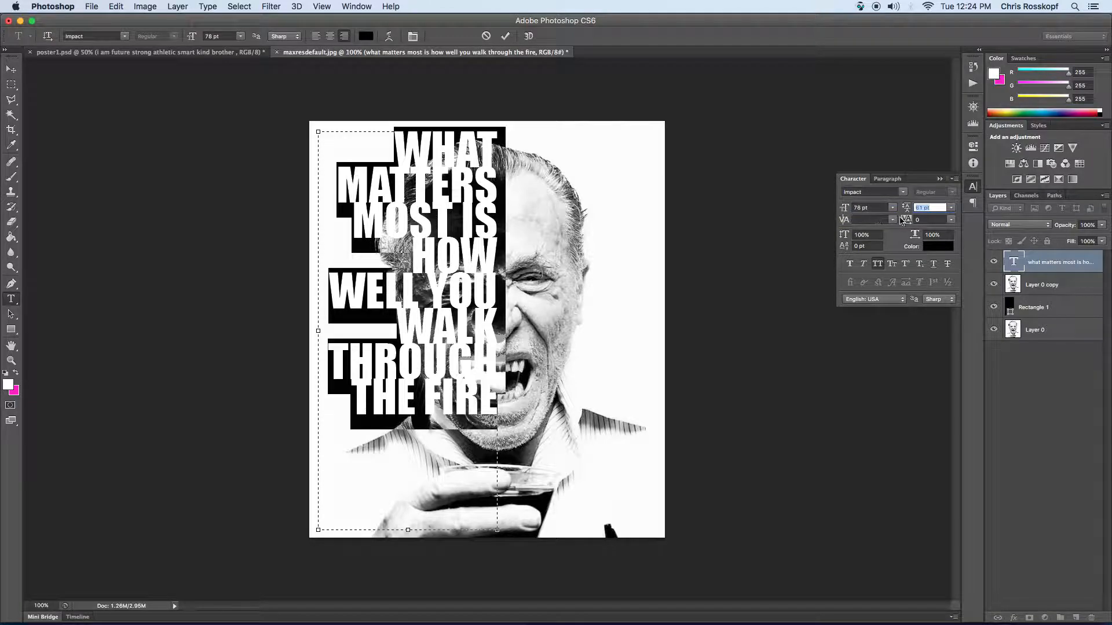
pyautogui.moveTo(905, 209); pyautogui.dragTo(907, 209)
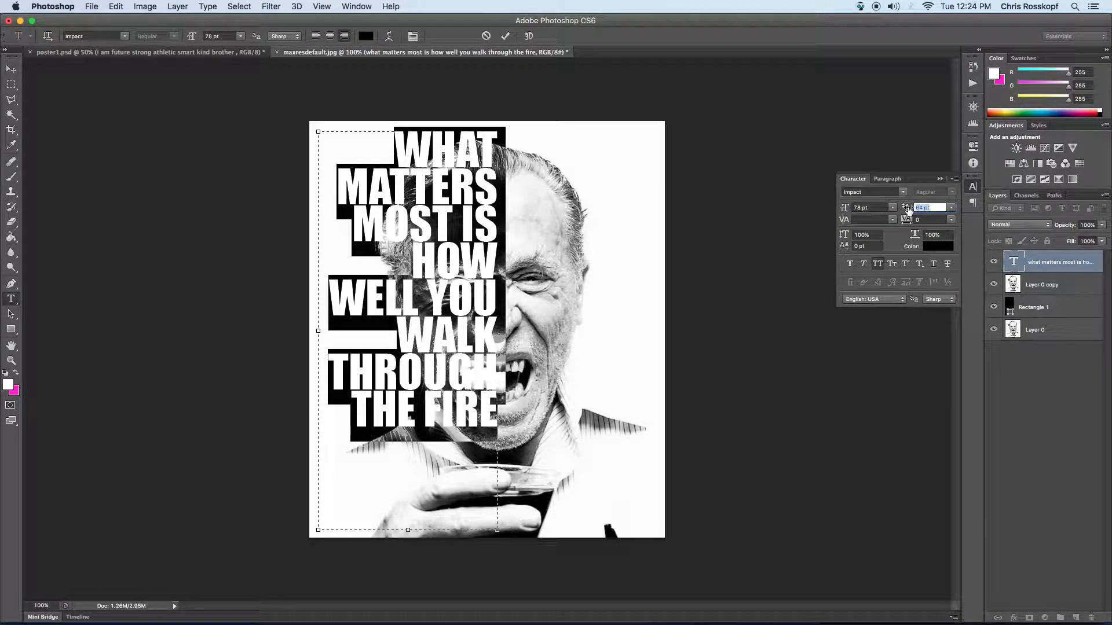
# - Move the quote text slightly down on the poster, keeping it over the left half of the face
pyautogui.click(10, 70)
pyautogui.click(10, 71)
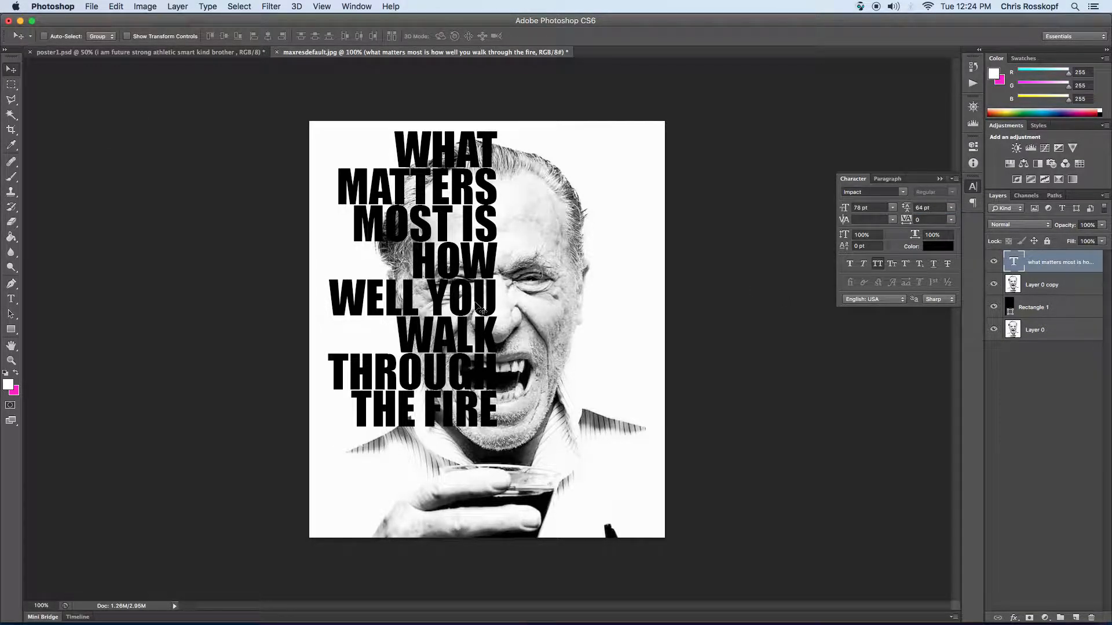
pyautogui.moveTo(482, 299); pyautogui.dragTo(486, 325)
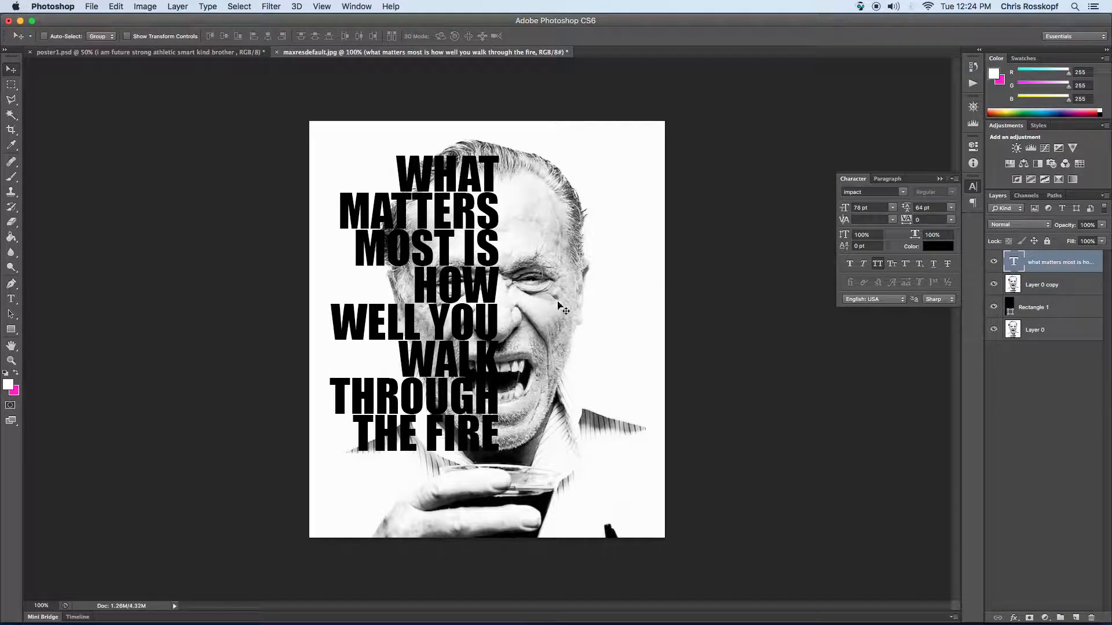
# - Place Layer 0 copy above the quote's text layer and clip it to the text with a clipping mask
pyautogui.click(1074, 287)
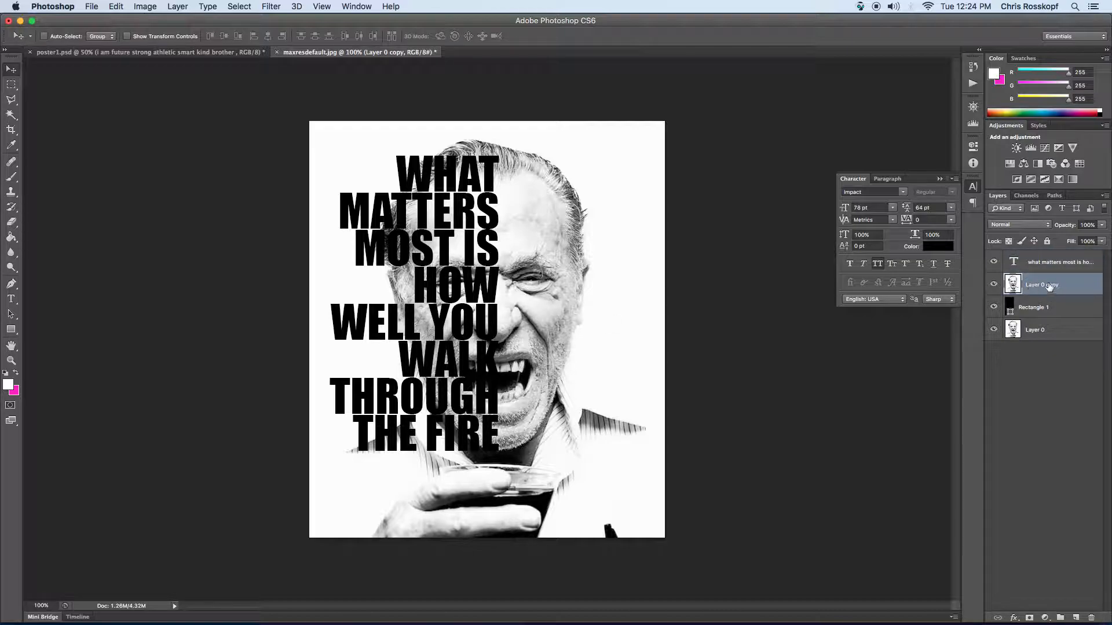
pyautogui.moveTo(1069, 286); pyautogui.dragTo(1062, 262)
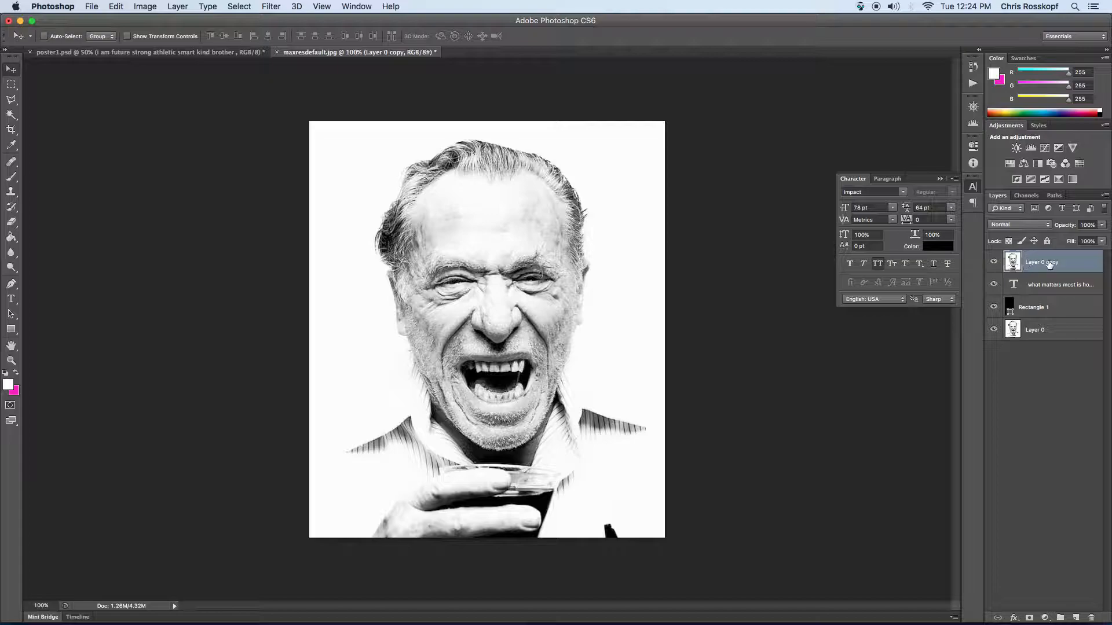
pyautogui.rightClick(1080, 265)
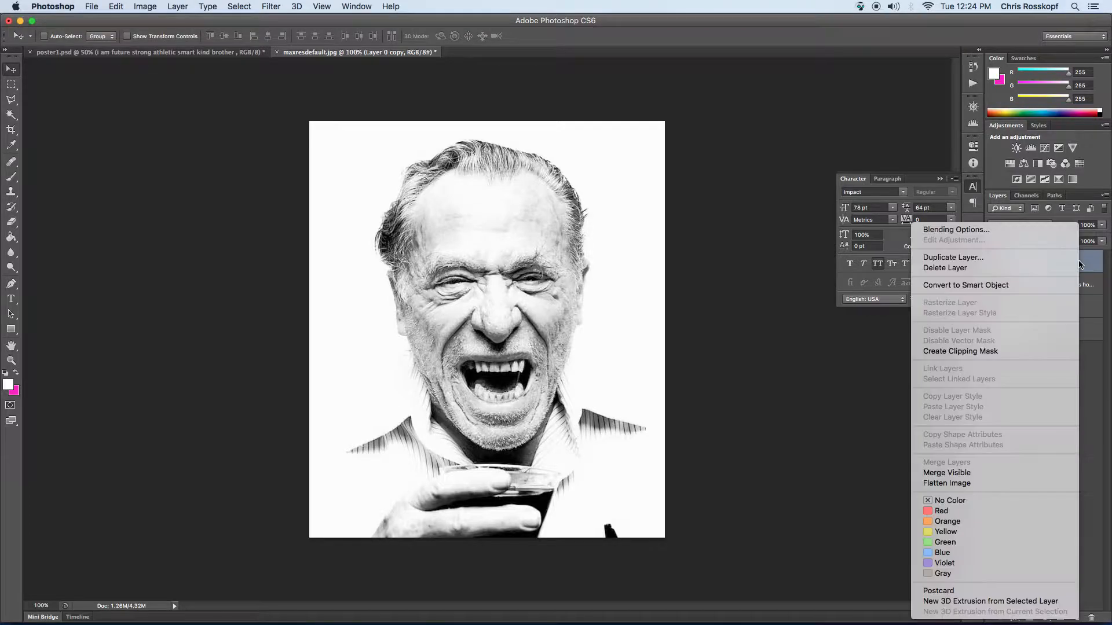
pyautogui.press('Return')
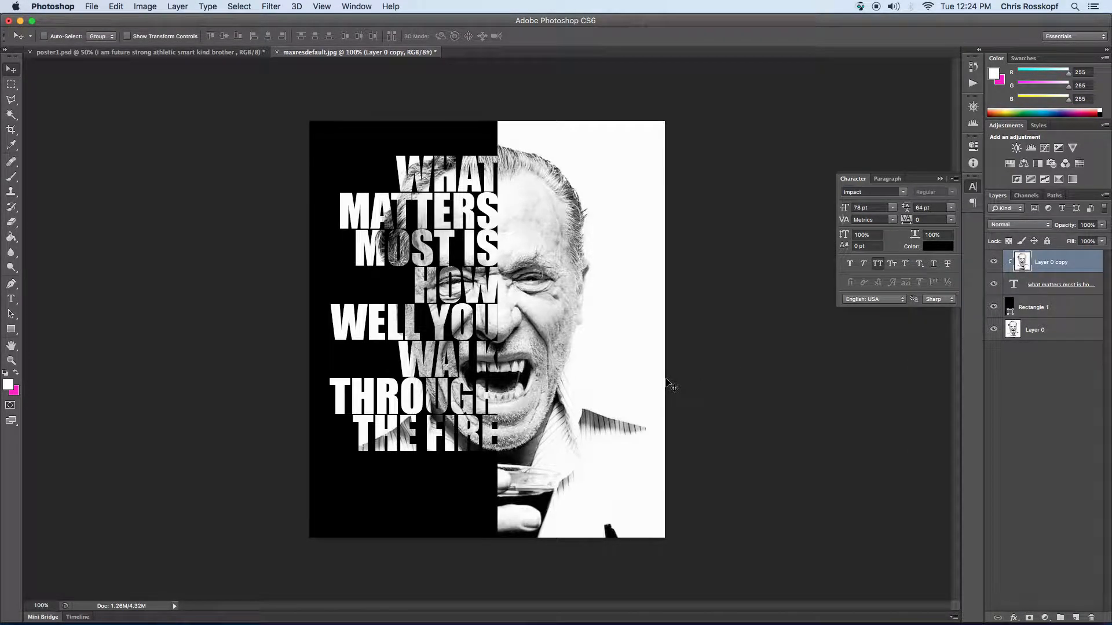
# - Temporarily hide Layer 0 and Rectangle 1 to examine how the clipped photo fills the letters, and show both again
pyautogui.click(993, 330)
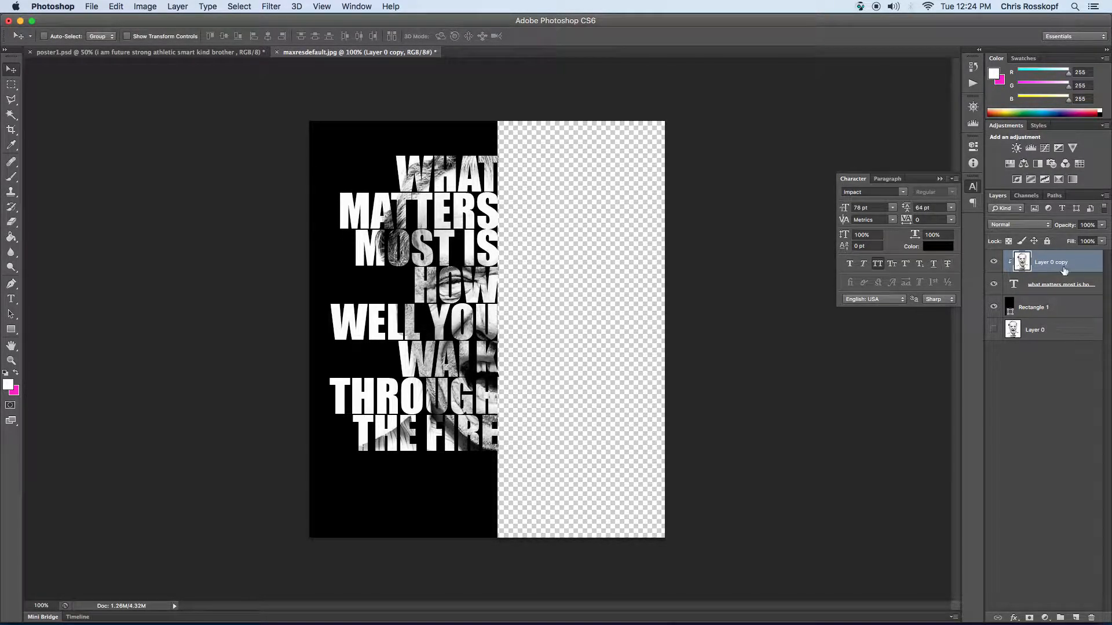
pyautogui.click(996, 310)
pyautogui.click(996, 310)
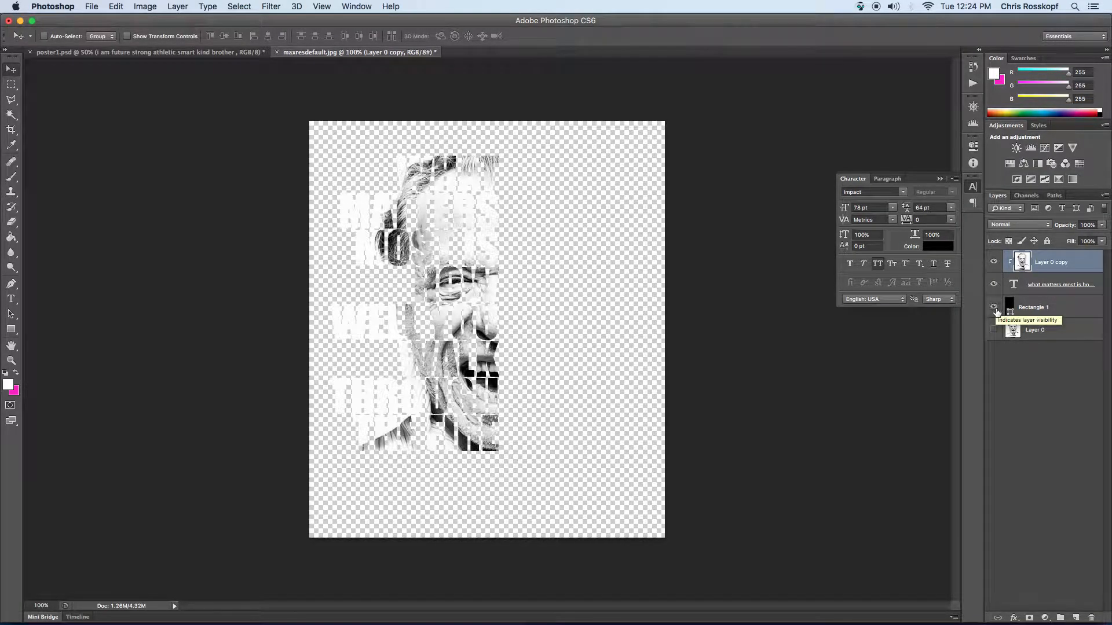
pyautogui.click(994, 307)
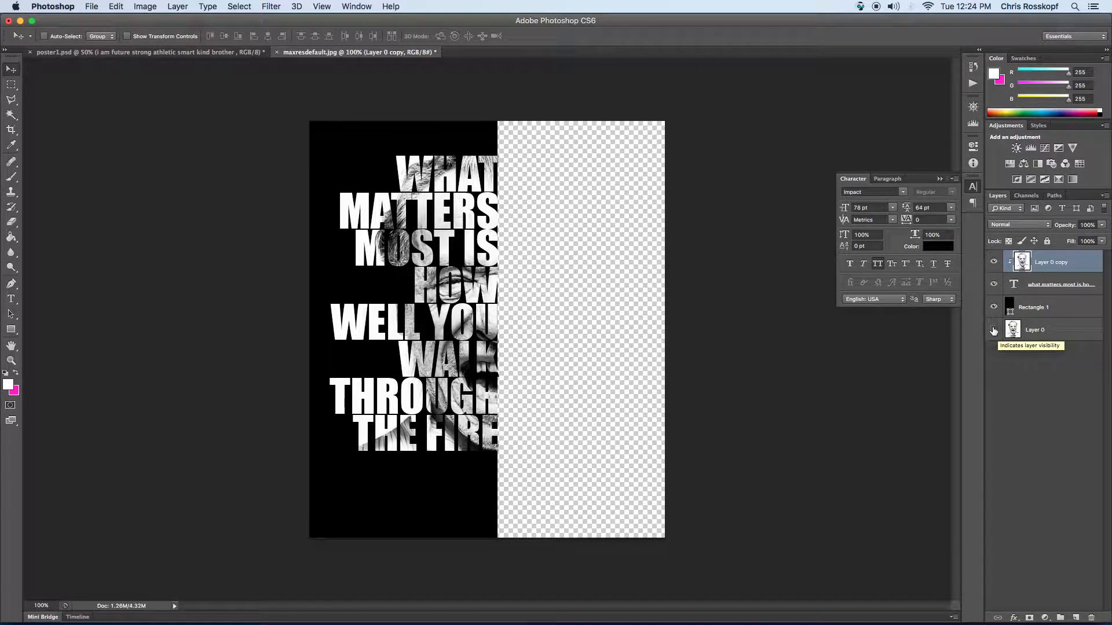
pyautogui.click(993, 331)
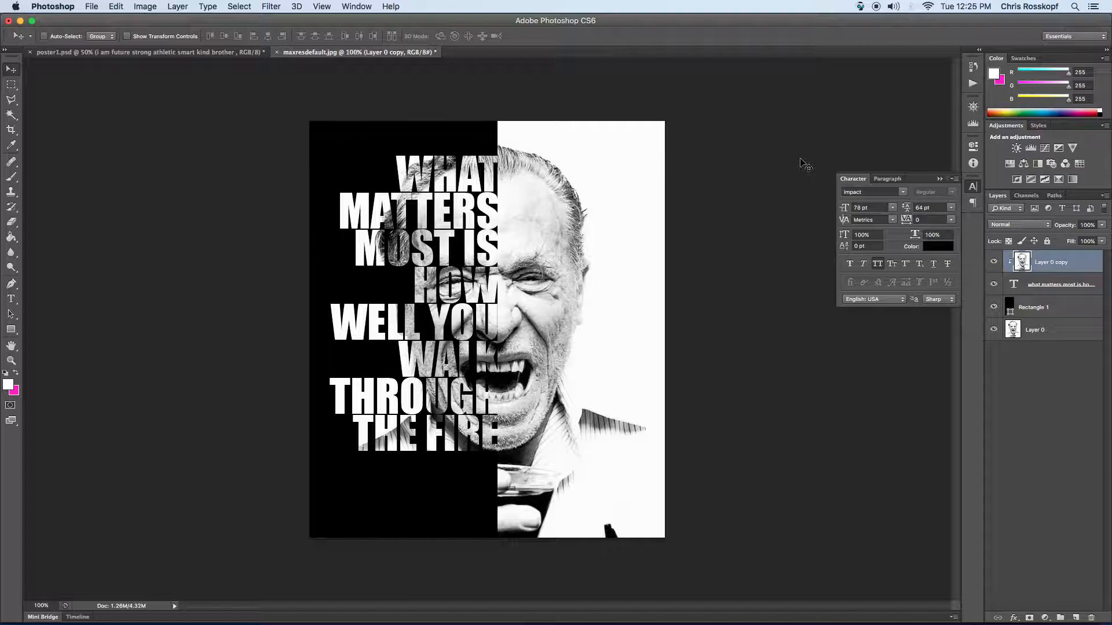
# - Select the quote's text layer and nudge it slightly left and up against the edge of the black half
pyautogui.click(1097, 285)
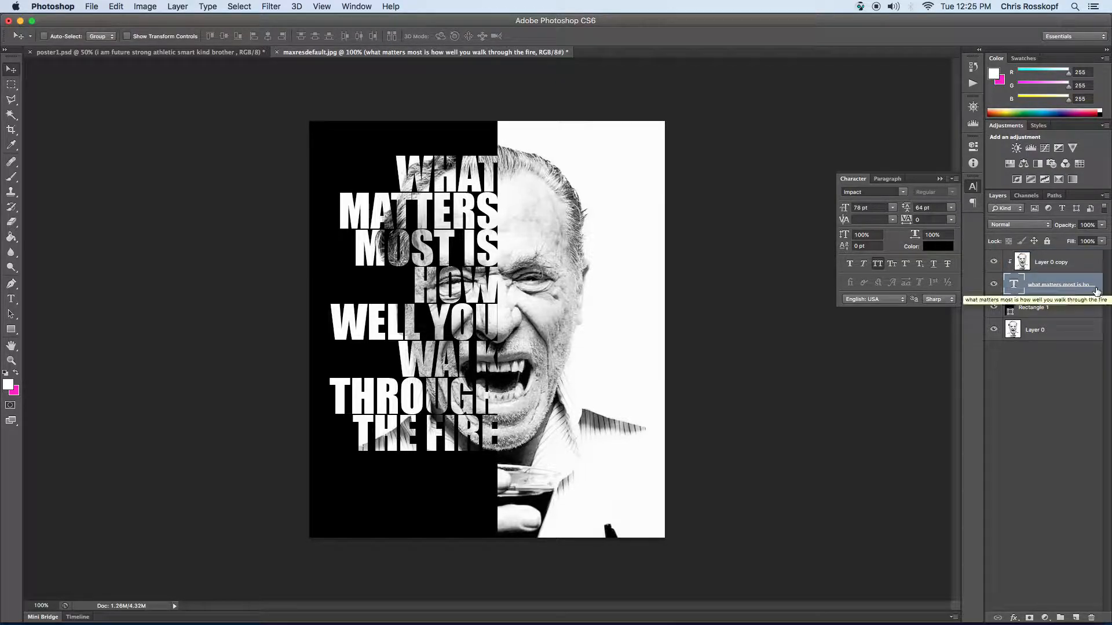
pyautogui.press('Left')
pyautogui.press('Left')
pyautogui.press('Left')
pyautogui.press('Left')
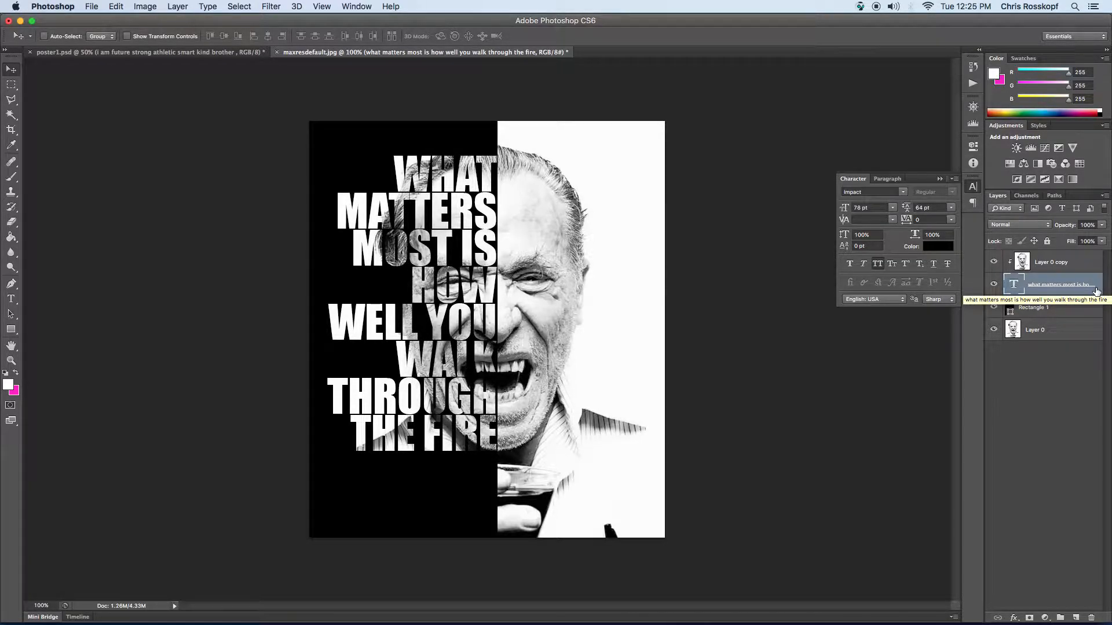
pyautogui.press('Up')
pyautogui.press('Up')
pyautogui.press('Up')
pyautogui.press('Up')
pyautogui.press('Up')
pyautogui.press('Up')
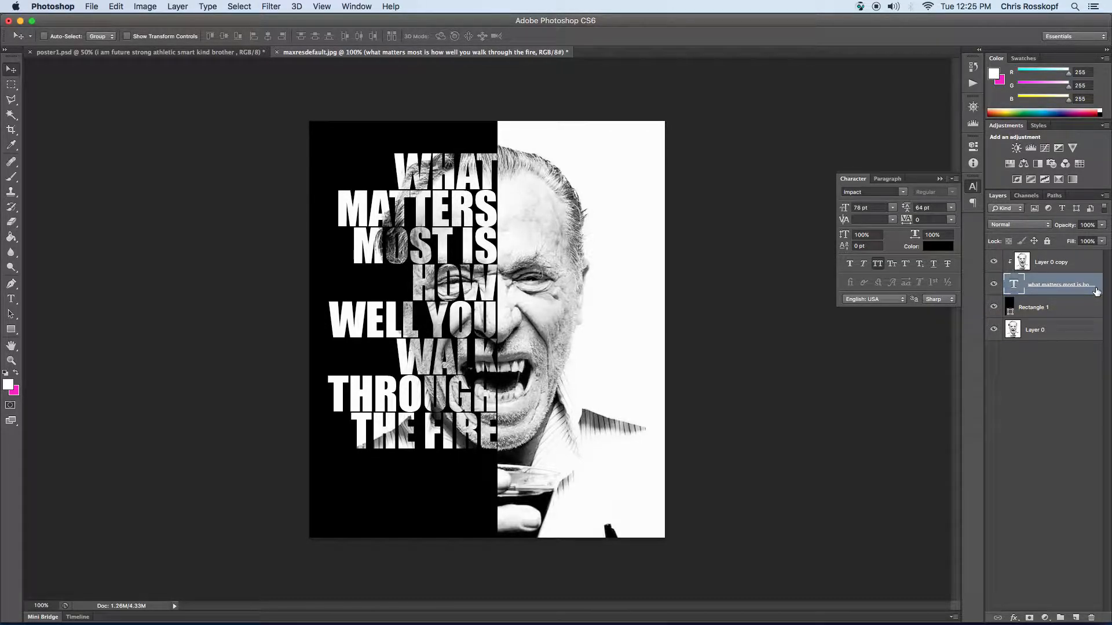
pyautogui.press('Up')
pyautogui.press('Up')
pyautogui.press('Up')
pyautogui.press('Up')
# - Try Hoefler Text and Iowan Old Style as the quote's font before returning to Impact
pyautogui.click(858, 196)
pyautogui.press('Up')
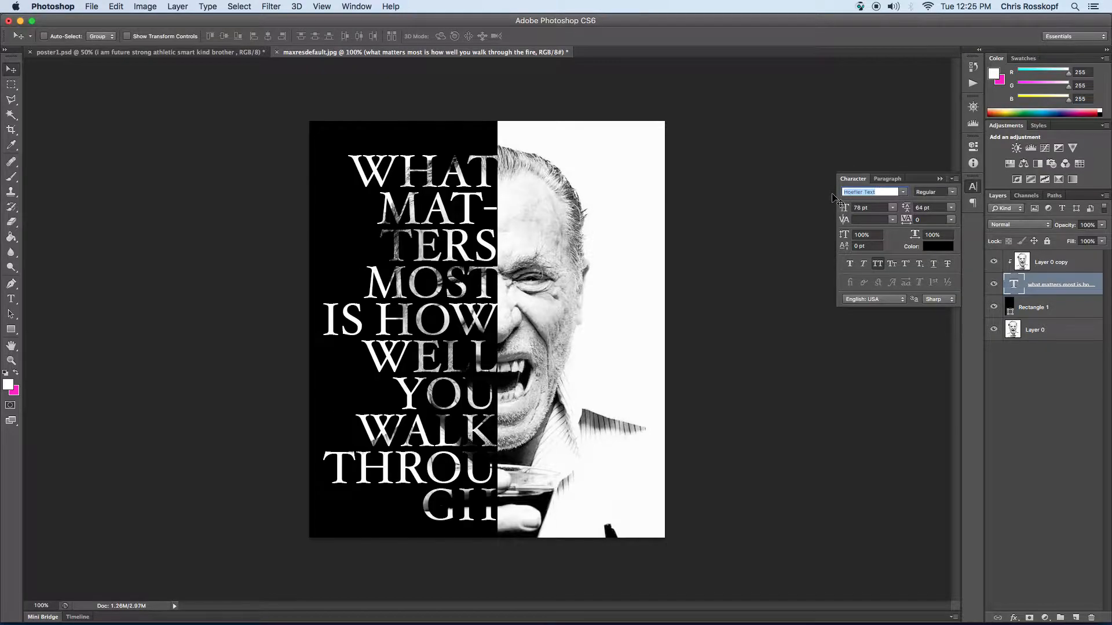
pyautogui.press('Down')
pyautogui.press('Down')
pyautogui.press('Down')
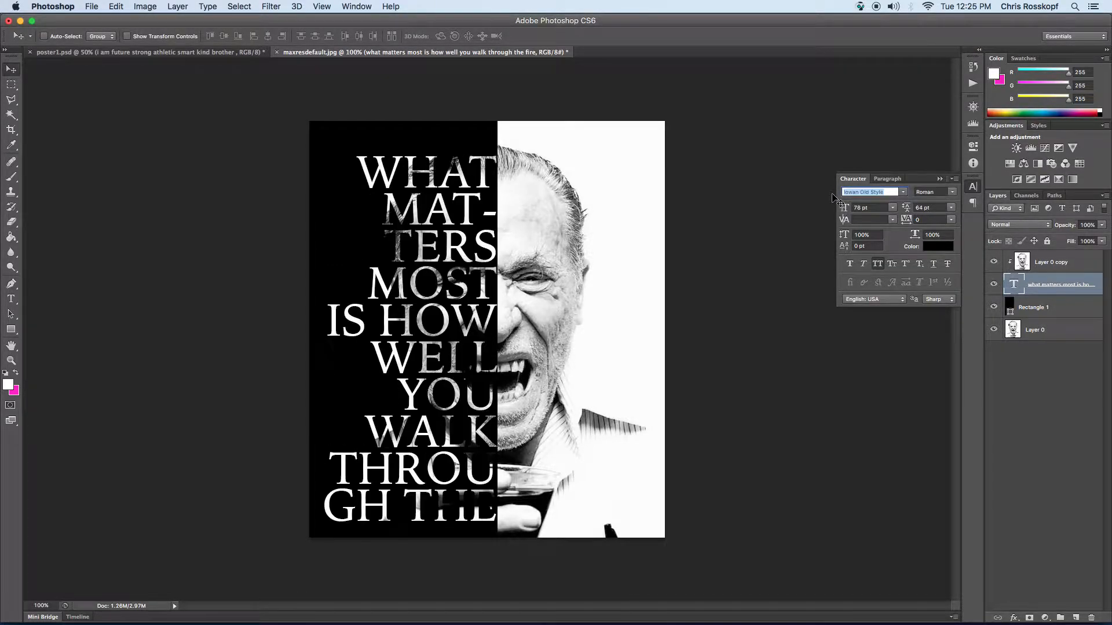
pyautogui.press('Up')
pyautogui.press('Up')
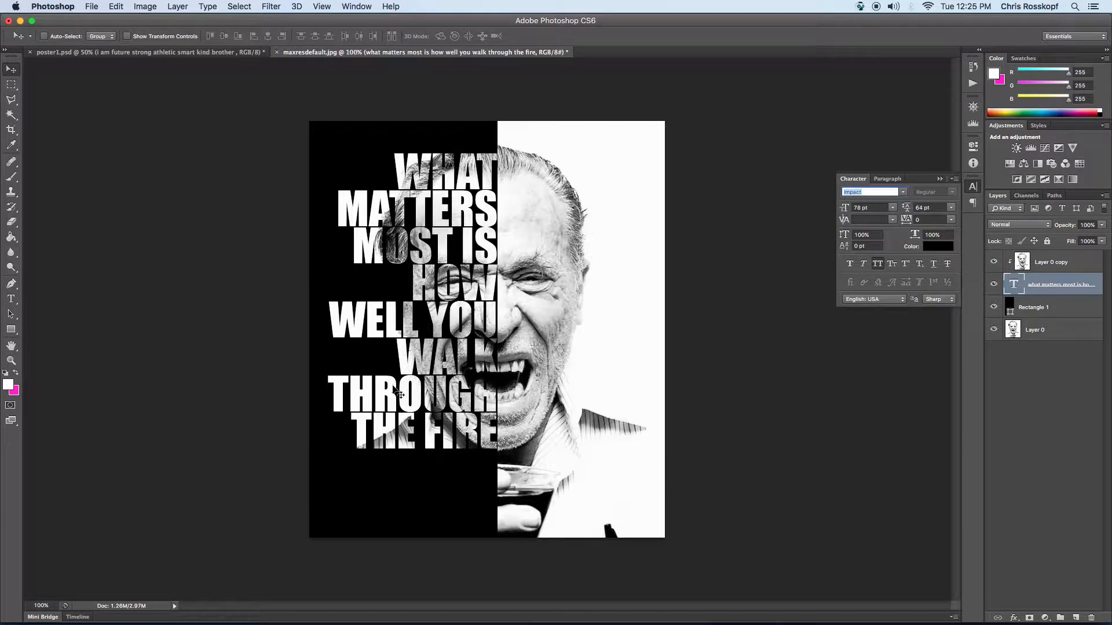
# - Apply faux italic to the quote and try it in Hobo Std before returning to Impact
pyautogui.click(863, 264)
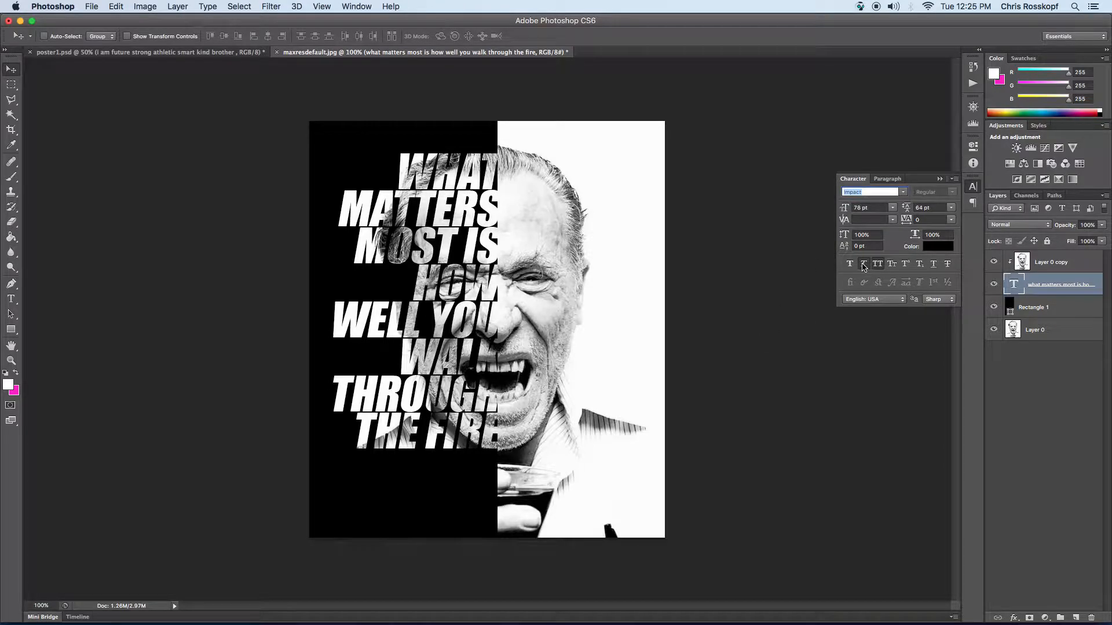
pyautogui.press('Up')
pyautogui.press('Up')
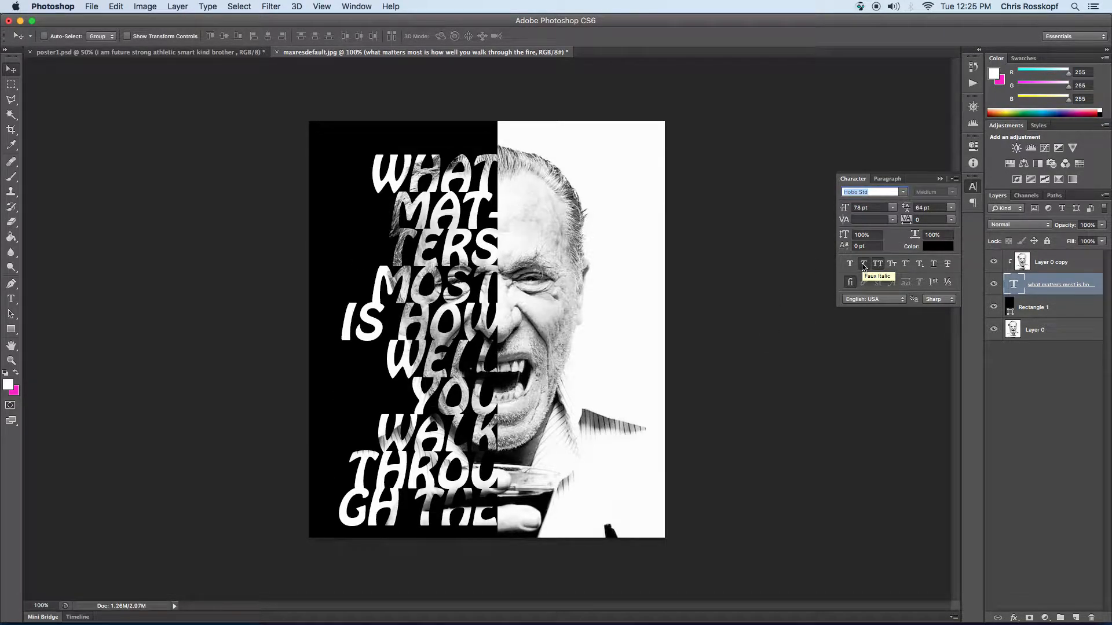
pyautogui.press('Down')
pyautogui.press('Down')
pyautogui.press('Down')
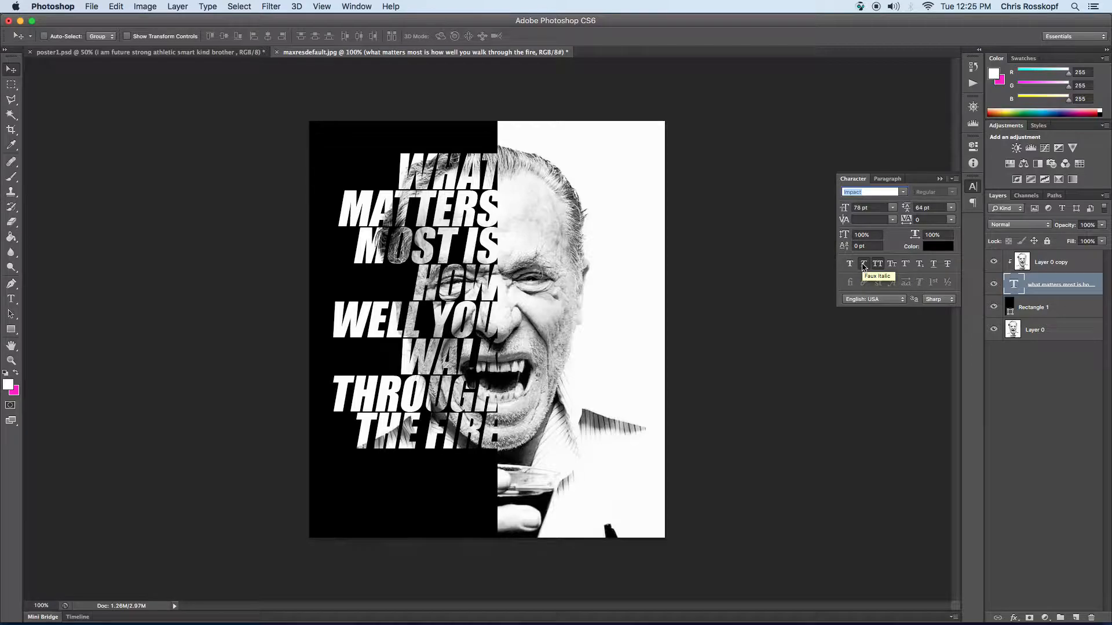
# - Move the italic quote slightly left and up so its slanted letters fit inside the black half
pyautogui.click(10, 70)
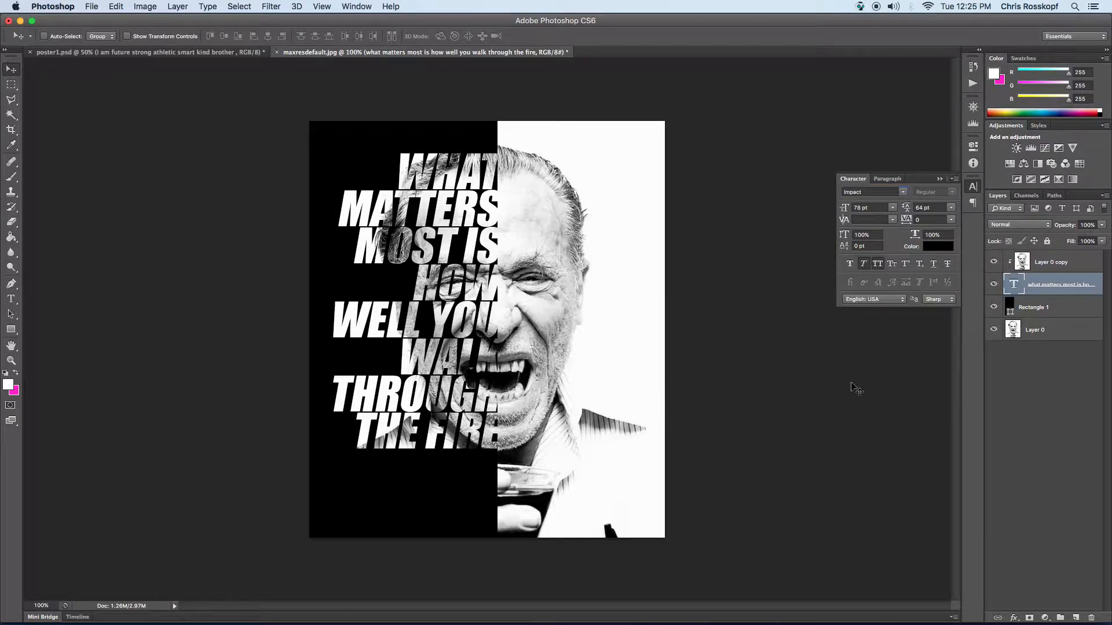
pyautogui.click(1082, 313)
pyautogui.click(1099, 280)
pyautogui.press('Up')
pyautogui.press('Down')
pyautogui.moveTo(479, 253); pyautogui.dragTo(473, 251)
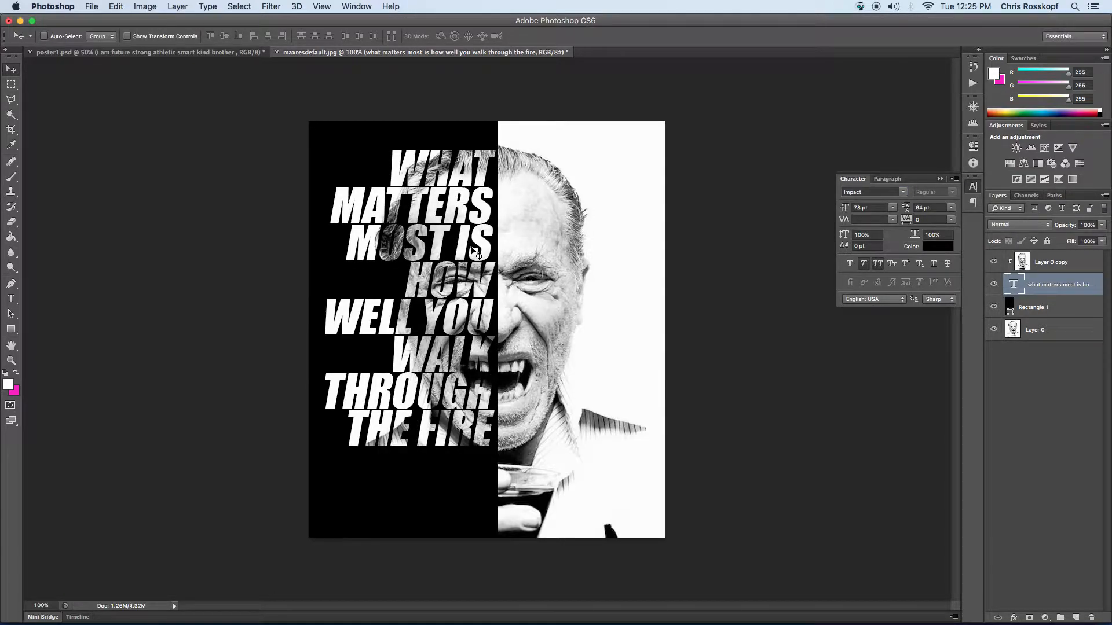
# - Remove the faux italic from the quote and nudge it right until its letters meet the black half's inner edge
pyautogui.click(863, 265)
pyautogui.press('Right')
pyautogui.press('Right')
pyautogui.press('Right')
pyautogui.press('Right')
pyautogui.press('Right')
pyautogui.press('Right')
pyautogui.press('Right')
pyautogui.press('Right')
pyautogui.press('Right')
pyautogui.press('Right')
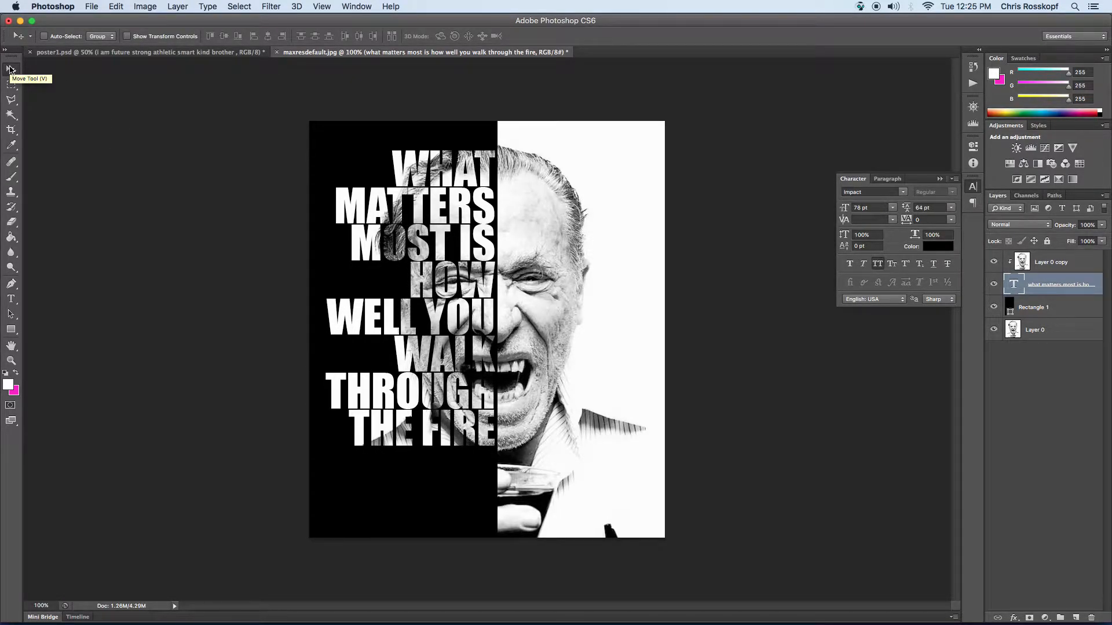
pyautogui.press('Right')
pyautogui.press('Right')
pyautogui.press('Right')
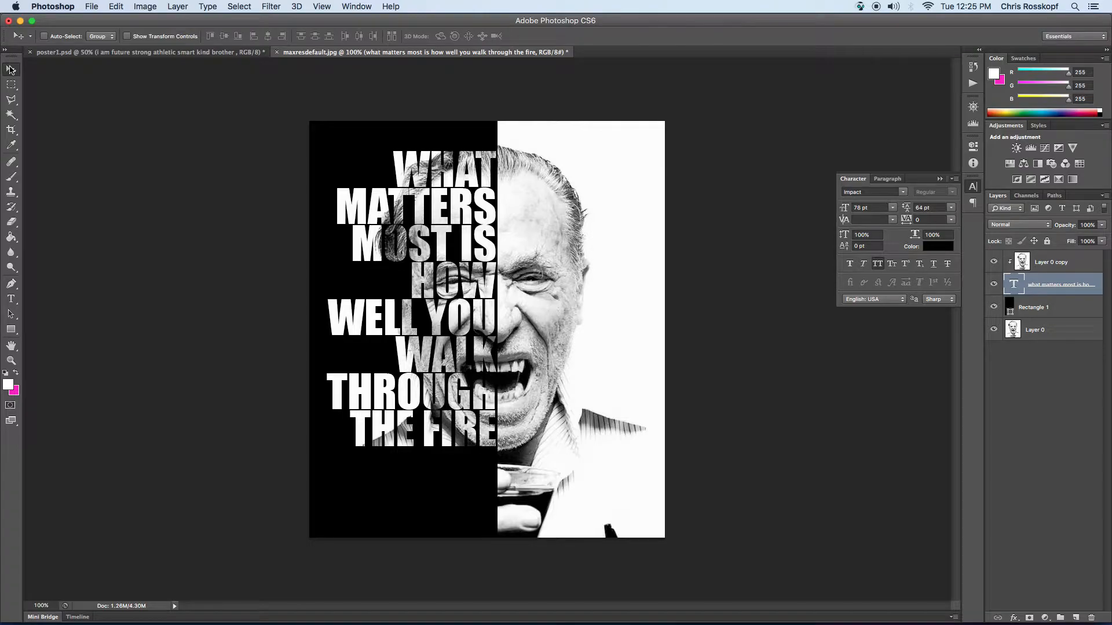